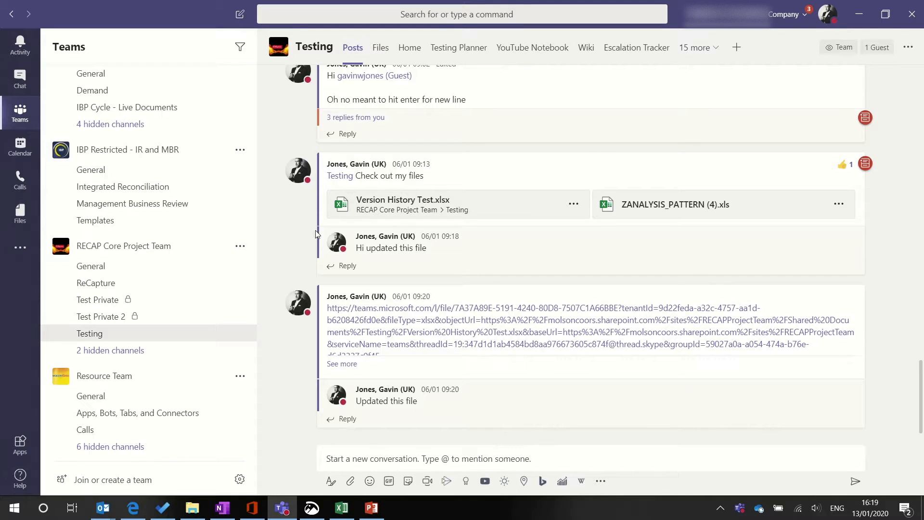
In the notification settings, review the options and set missed activity emails to Daily, and close the settings.
{"action": "left_click", "coordinate": [827, 19]}
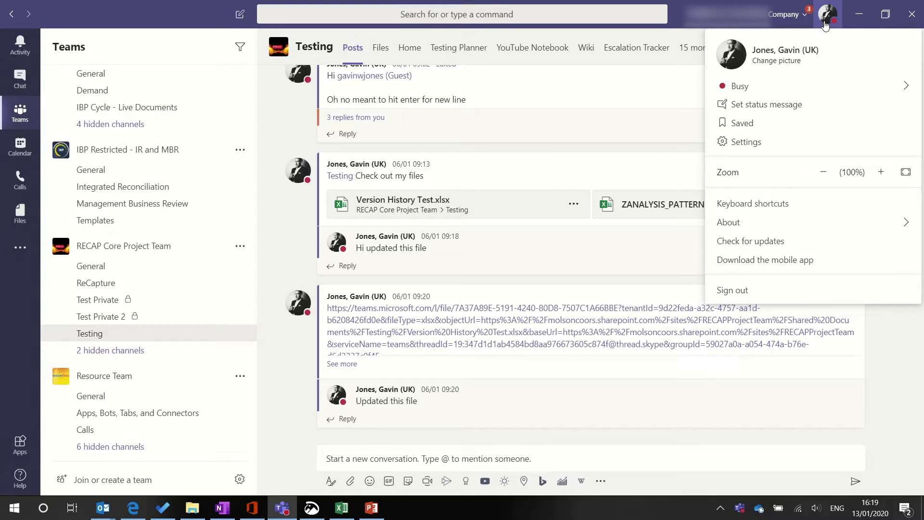
{"action": "left_click", "coordinate": [745, 151]}
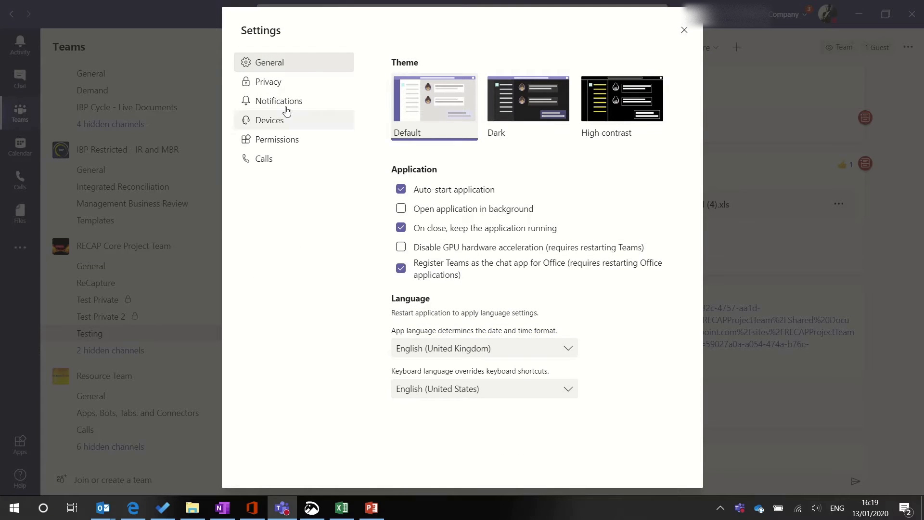
{"action": "left_click", "coordinate": [284, 106]}
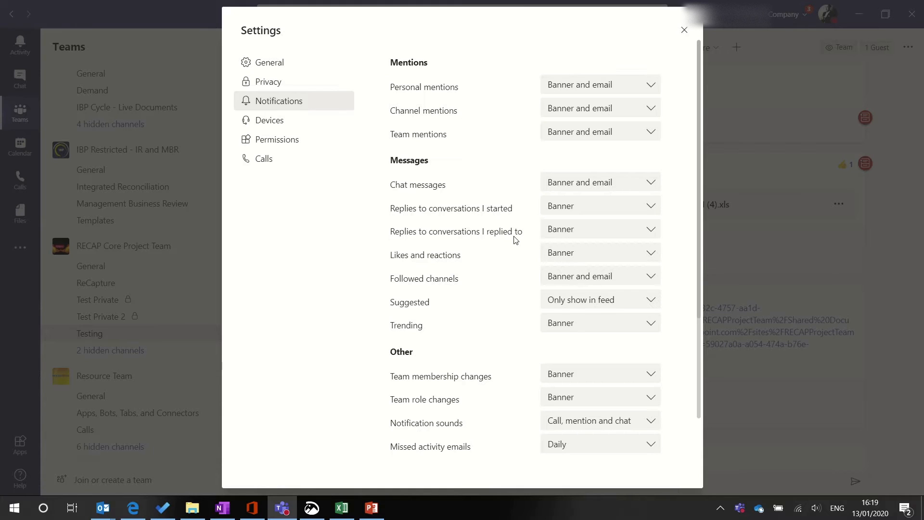
{"action": "scroll", "coordinate": [515, 239], "scroll_direction": "down", "scroll_amount": 3}
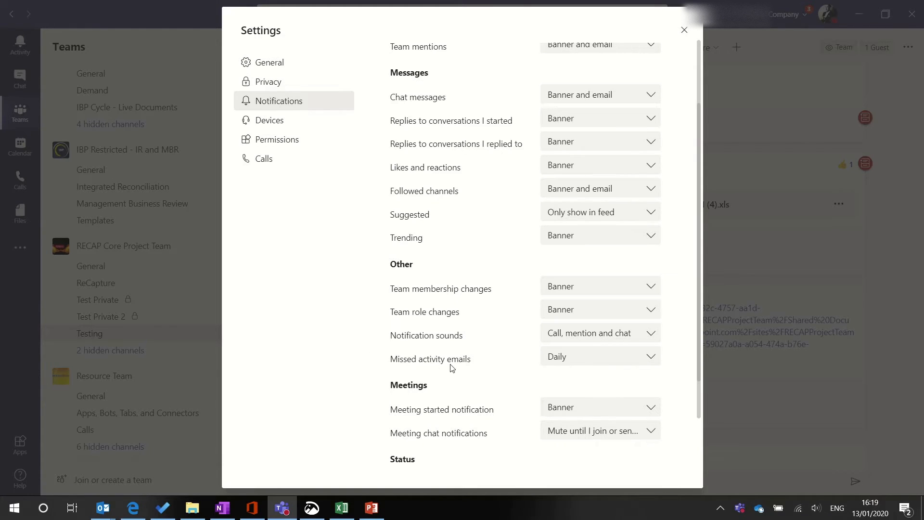
{"action": "left_click", "coordinate": [610, 364]}
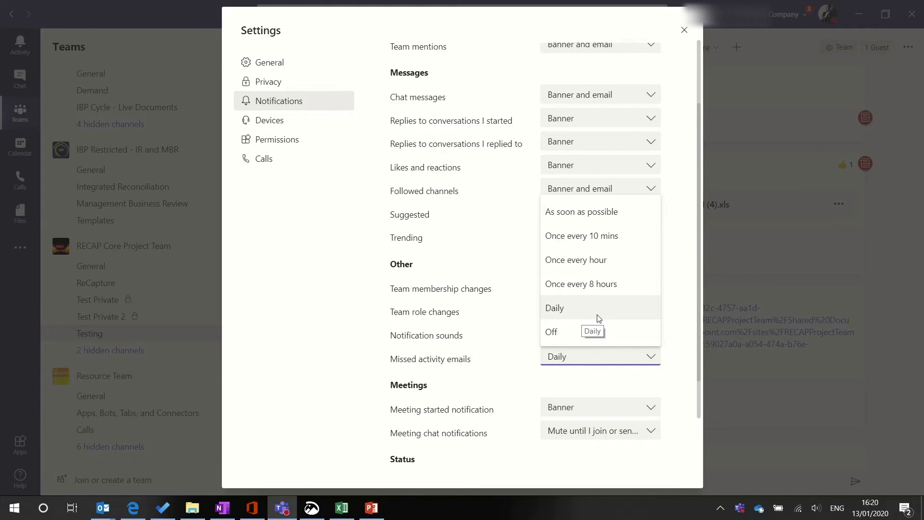
{"action": "left_click", "coordinate": [573, 310]}
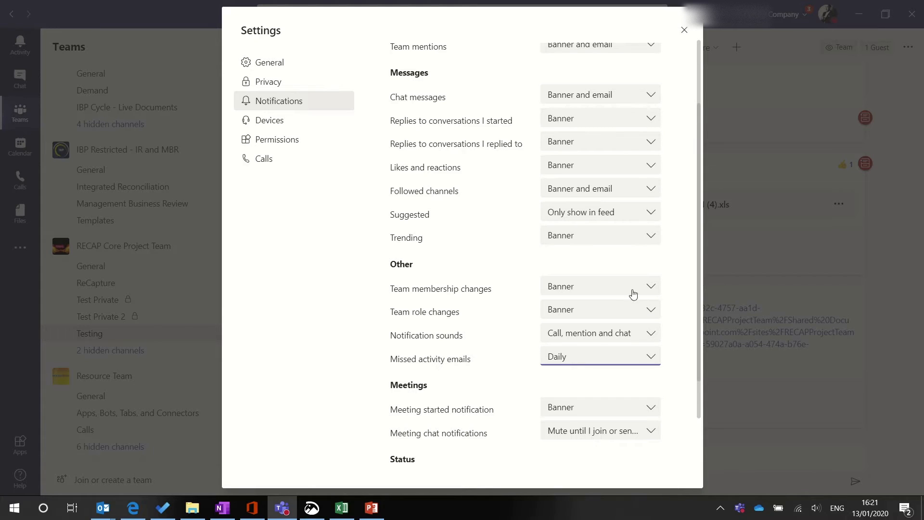
{"action": "scroll", "coordinate": [599, 194], "scroll_direction": "up", "scroll_amount": 3}
{"action": "scroll", "coordinate": [598, 195], "scroll_direction": "up", "scroll_amount": 1}
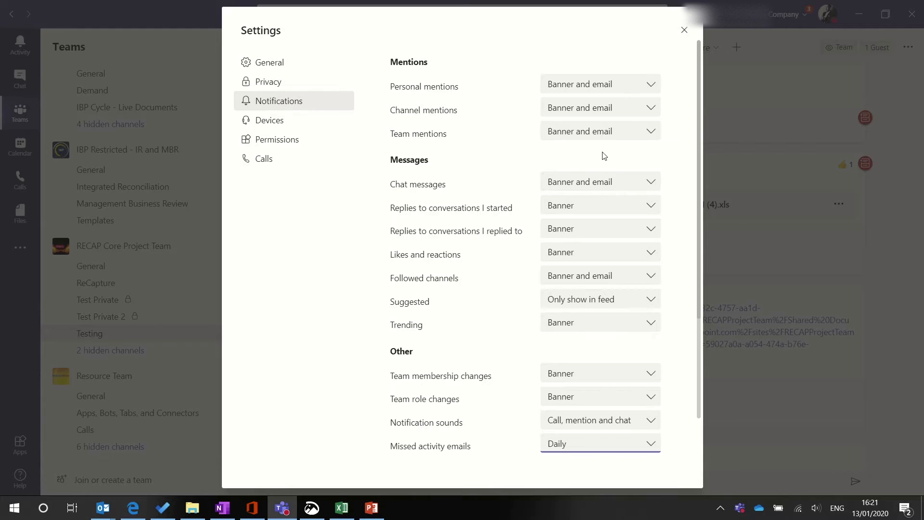
{"action": "left_click", "coordinate": [683, 32]}
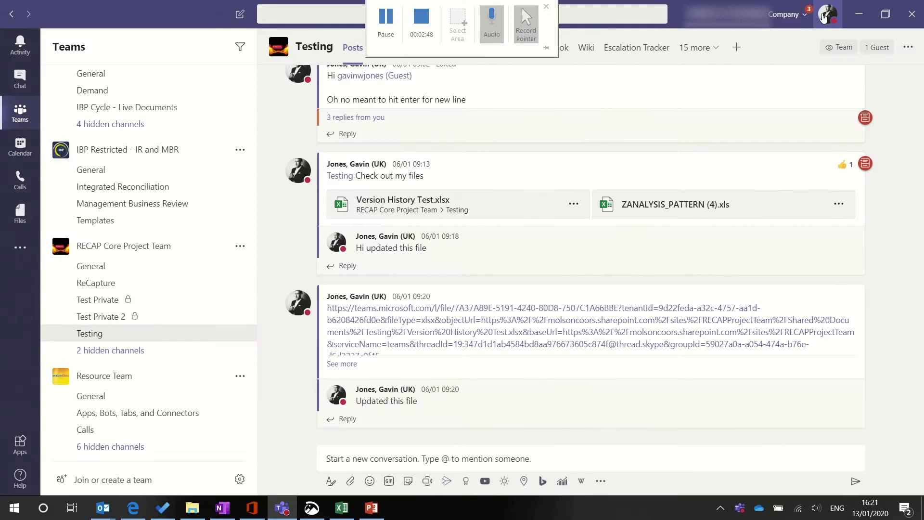
Set the availability status to Do not disturb.
{"action": "left_click", "coordinate": [825, 17]}
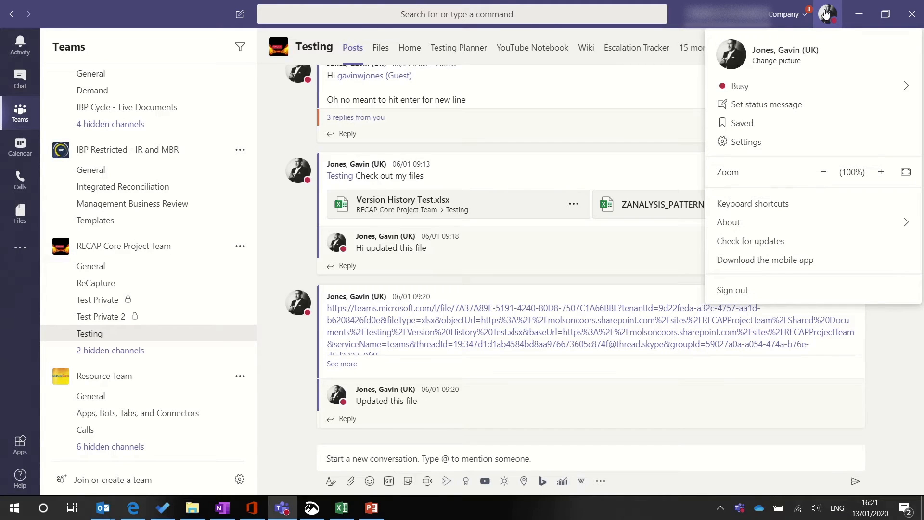
{"action": "mouse_move", "coordinate": [741, 87]}
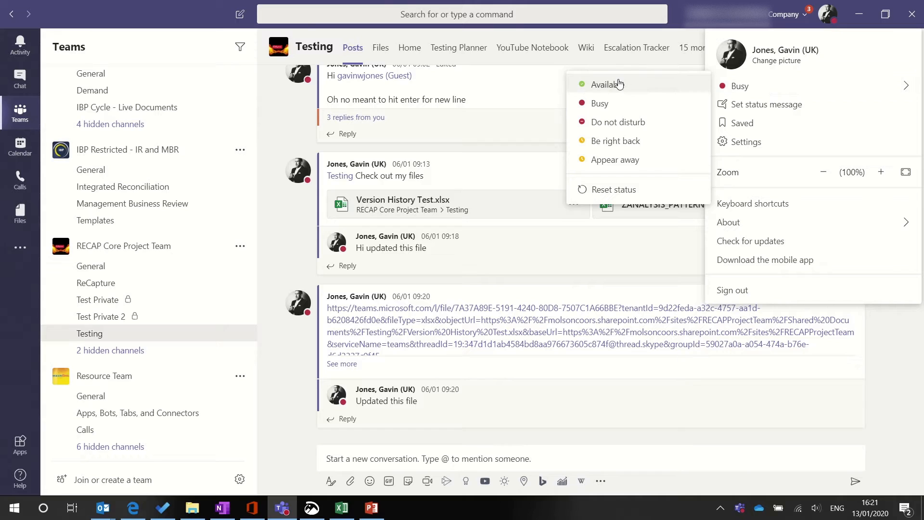
{"action": "left_click", "coordinate": [614, 190]}
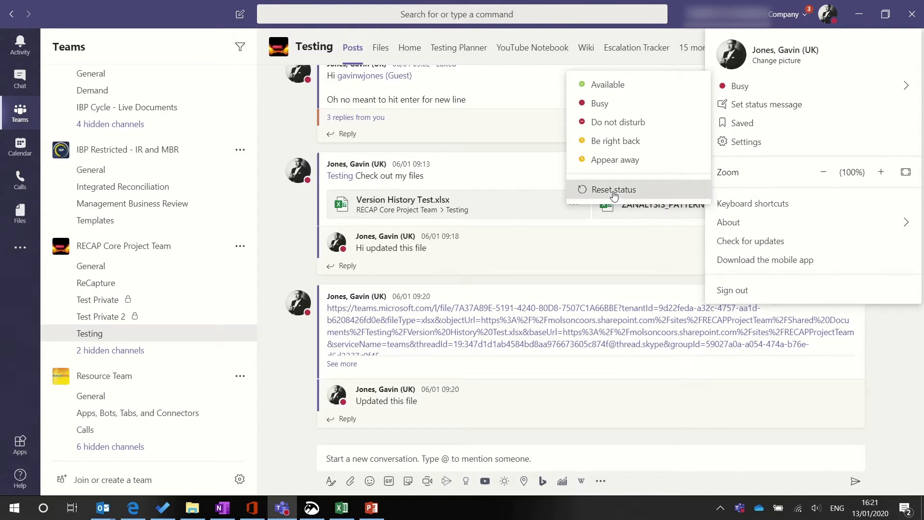
{"action": "left_click", "coordinate": [828, 15]}
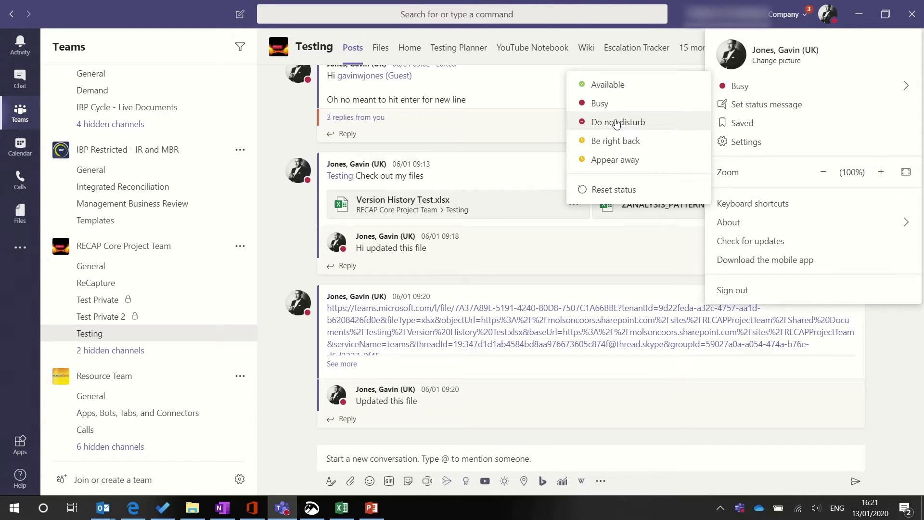
{"action": "left_click", "coordinate": [658, 127]}
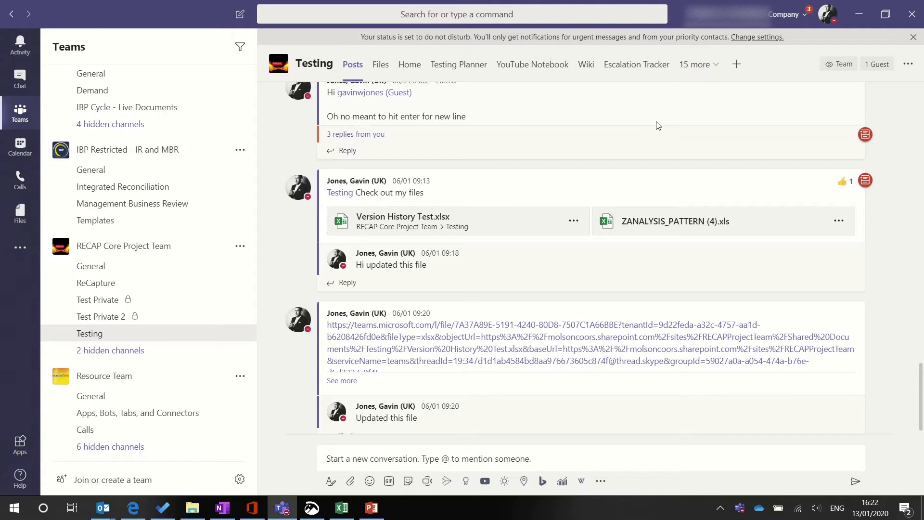
Reset the availability status to its automatic state.
{"action": "left_click", "coordinate": [828, 16]}
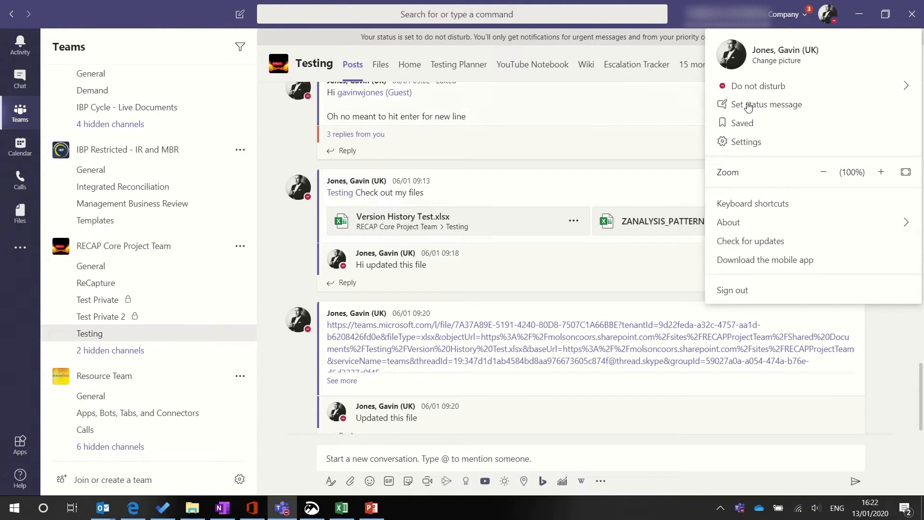
{"action": "mouse_move", "coordinate": [741, 87]}
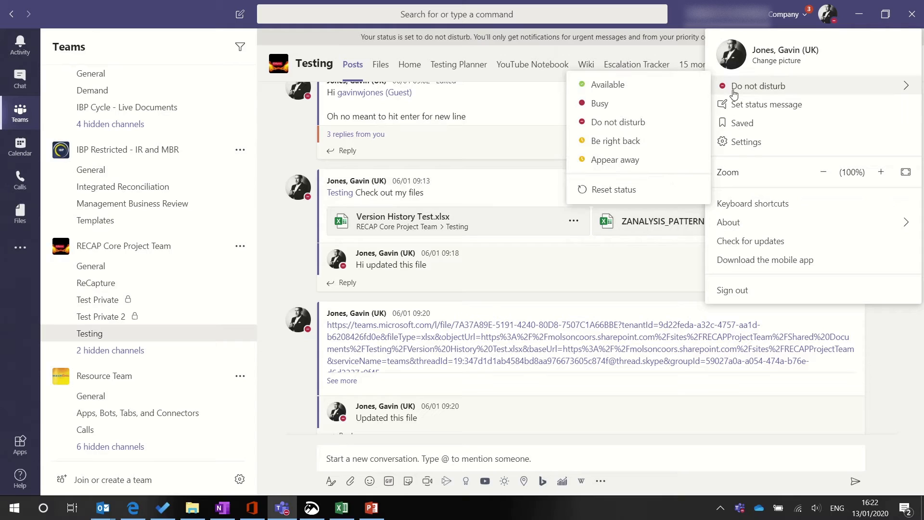
{"action": "left_click", "coordinate": [605, 193]}
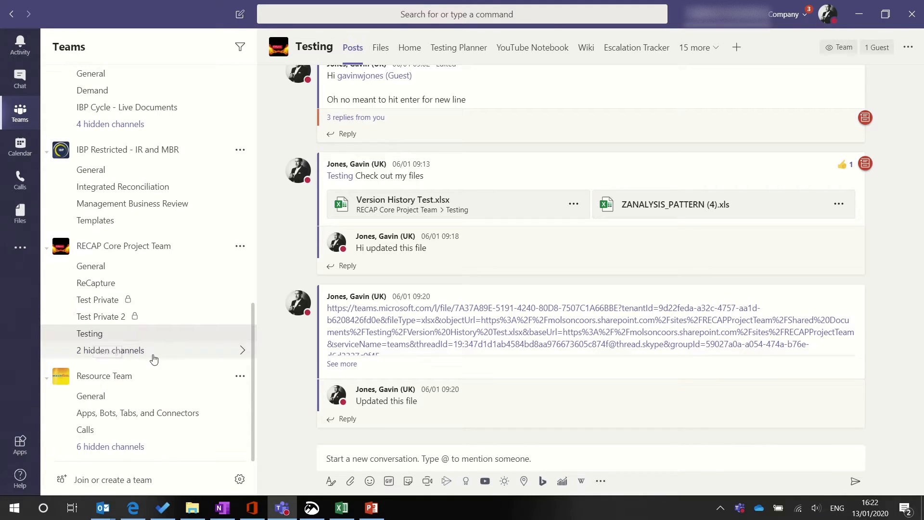
View the list of hidden channels in RECAP Core Project Team and close it.
{"action": "left_click", "coordinate": [126, 354]}
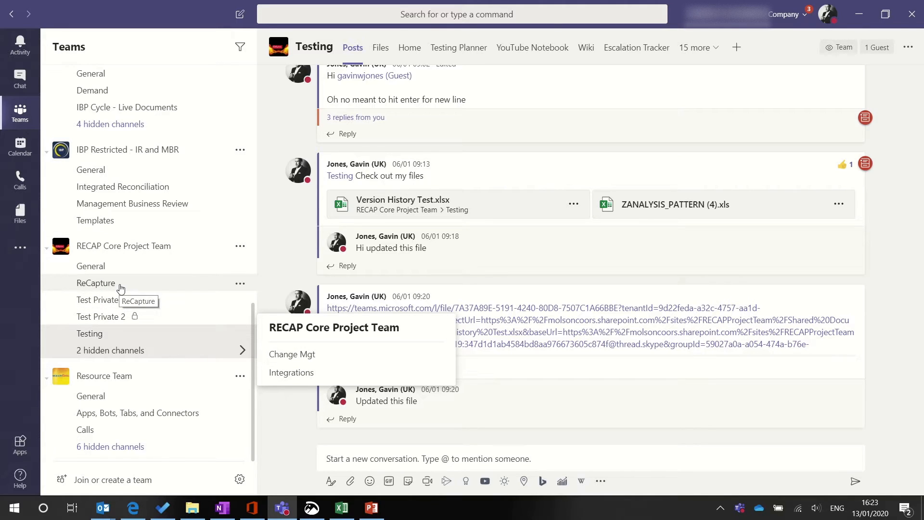
{"action": "left_click", "coordinate": [109, 342]}
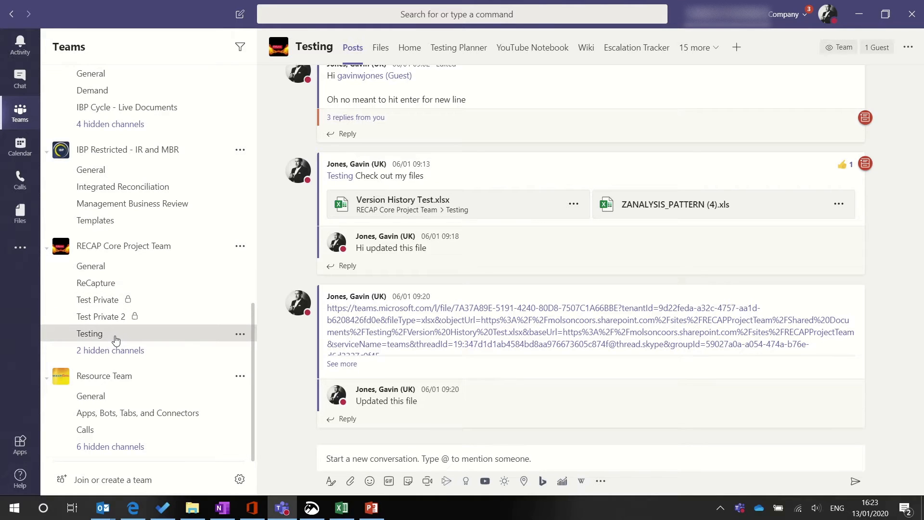
Open the Testing channel's notification settings and examine the options for all new posts.
{"action": "left_click", "coordinate": [241, 335]}
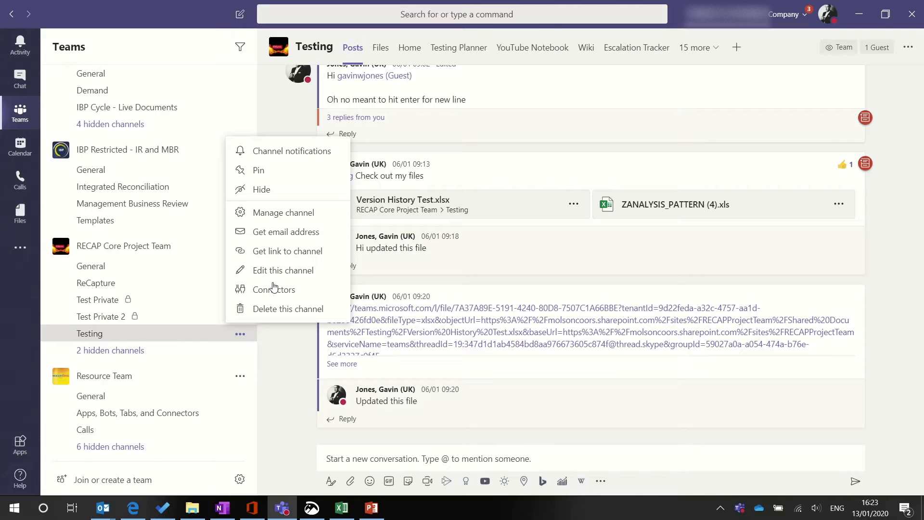
{"action": "left_click", "coordinate": [284, 151]}
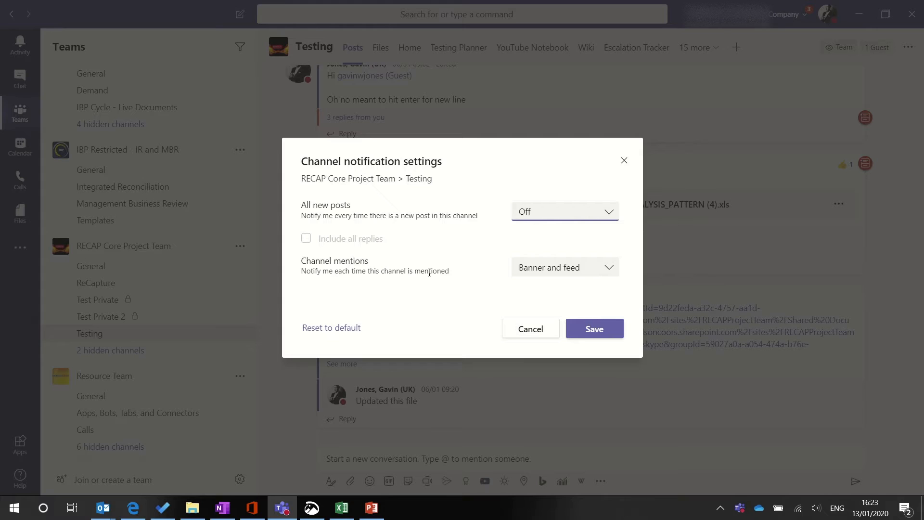
{"action": "left_click", "coordinate": [607, 217]}
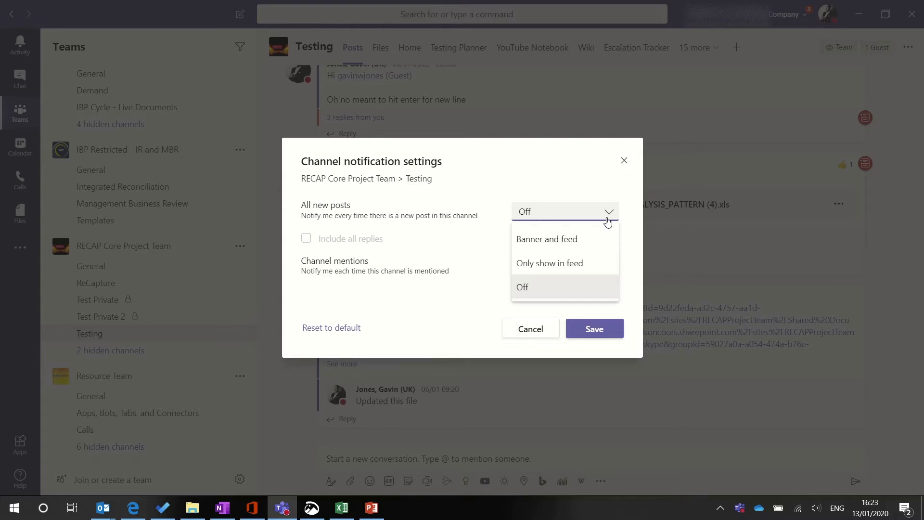
{"action": "left_click", "coordinate": [569, 182]}
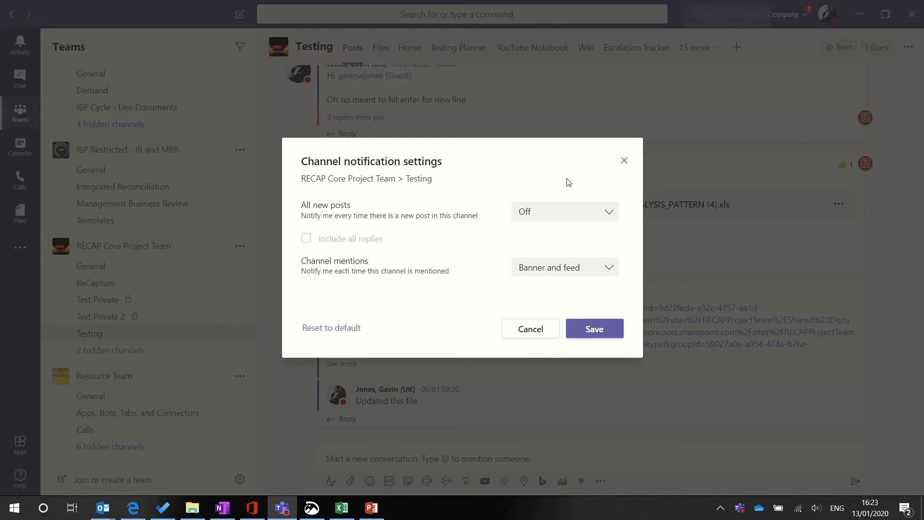
{"action": "left_click", "coordinate": [609, 211]}
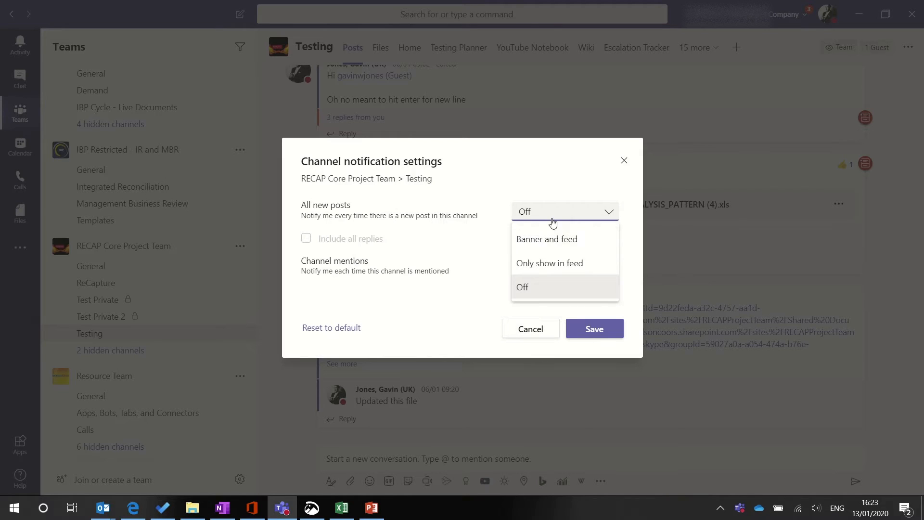
{"action": "left_click", "coordinate": [539, 198]}
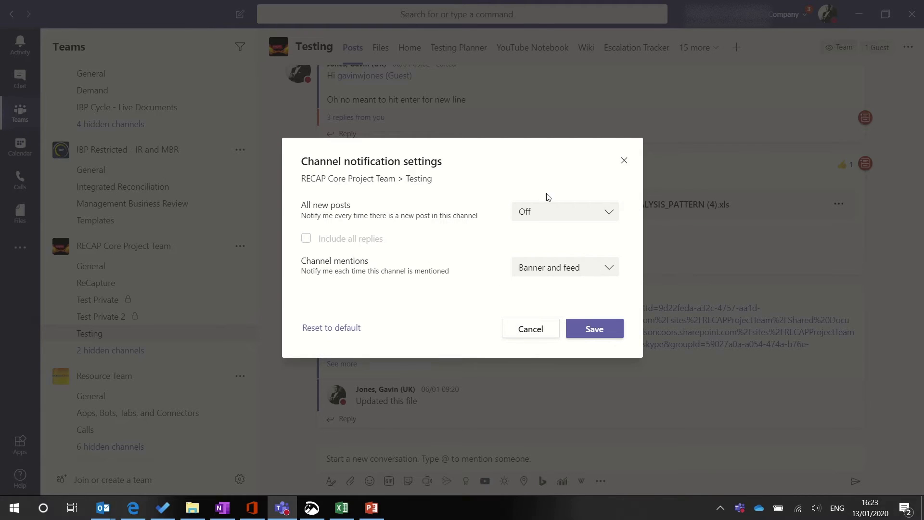
Try channel mentions as Only show in feed and Off, restore Banner and feed, and cancel the channel notification settings.
{"action": "left_click", "coordinate": [608, 267]}
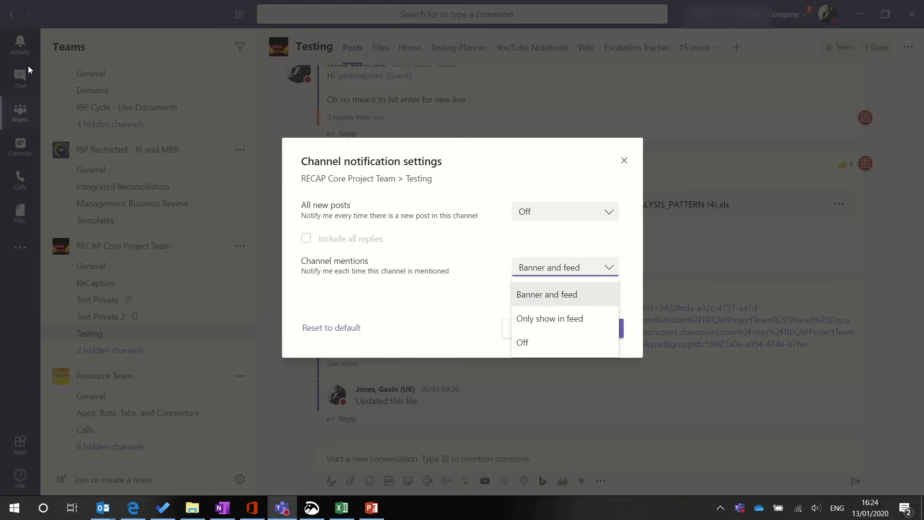
{"action": "left_click", "coordinate": [535, 318]}
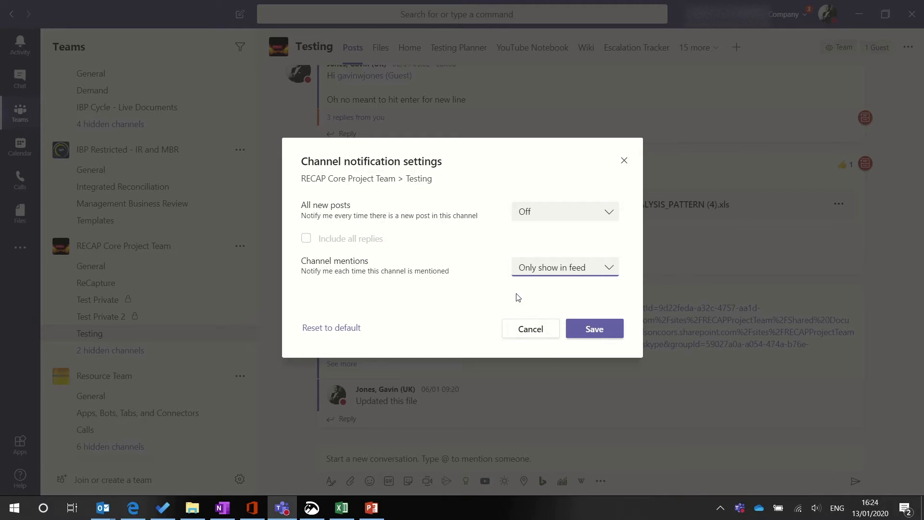
{"action": "left_click", "coordinate": [593, 268]}
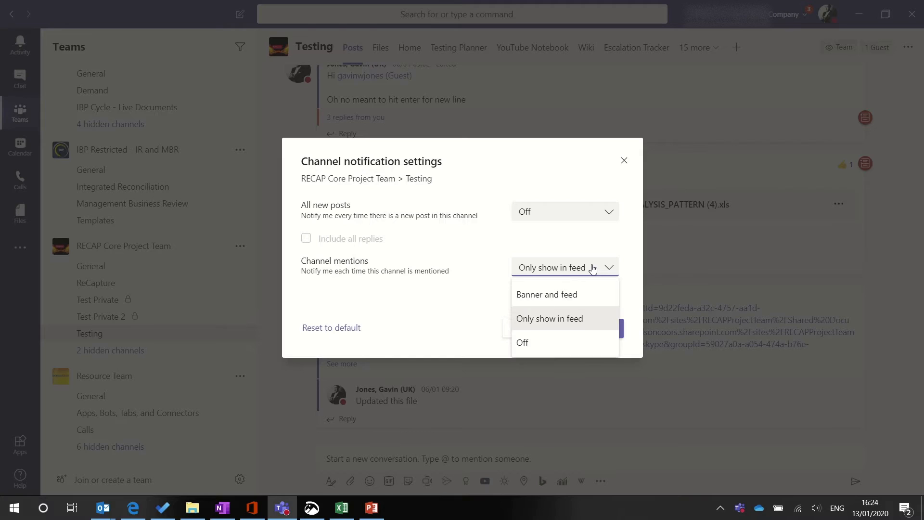
{"action": "left_click", "coordinate": [526, 340]}
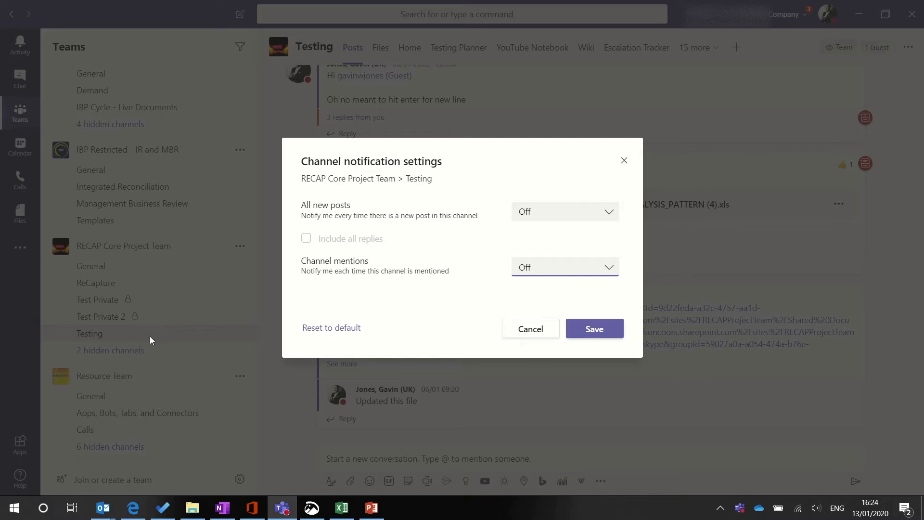
{"action": "left_click", "coordinate": [587, 267]}
{"action": "left_click", "coordinate": [556, 295]}
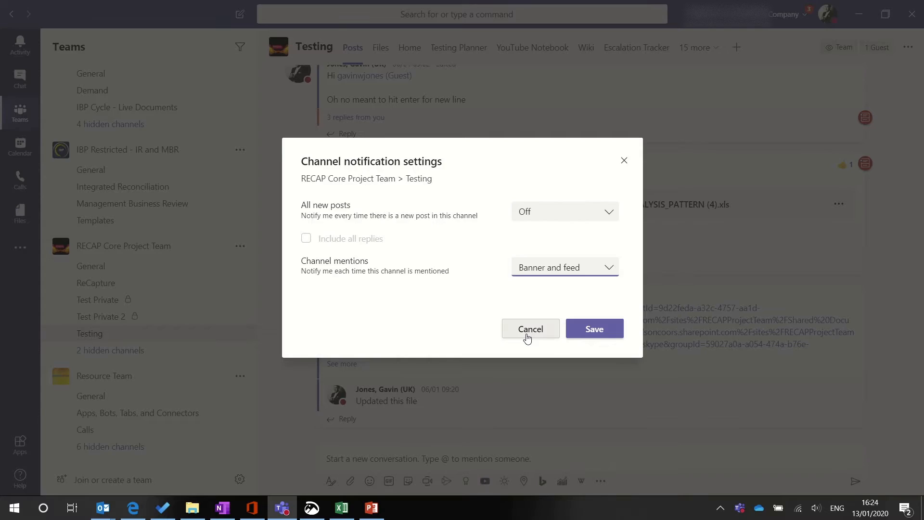
{"action": "left_click", "coordinate": [527, 331]}
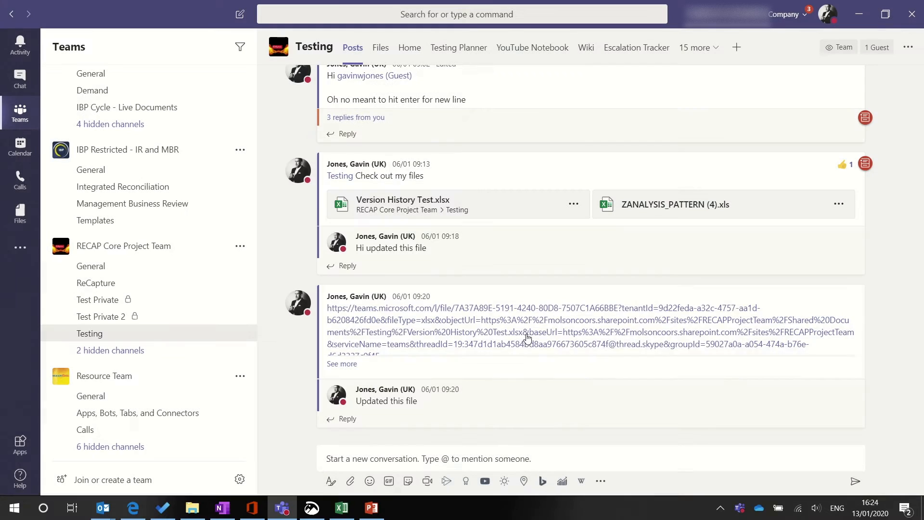
Look at the hidden Change Mgt and Integrations channels of RECAP Core Project Team and return to the Testing channel.
{"action": "left_click", "coordinate": [139, 353]}
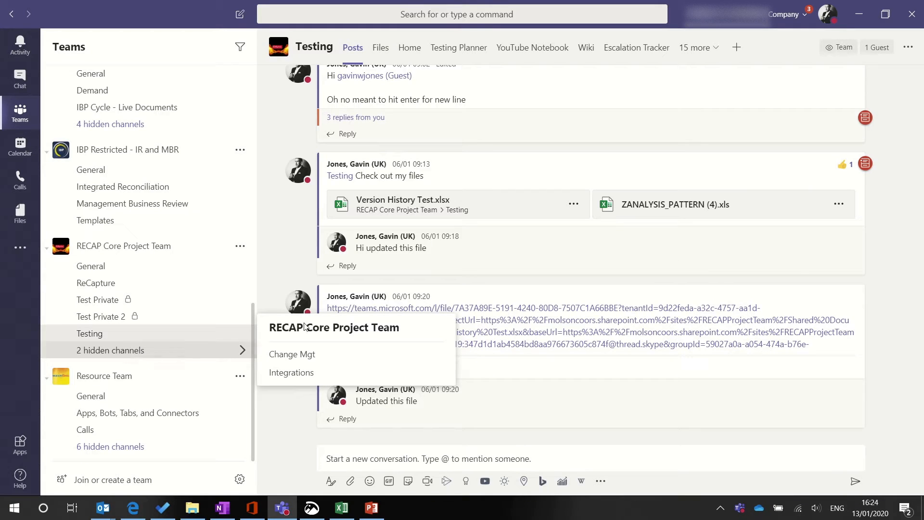
{"action": "mouse_move", "coordinate": [302, 354]}
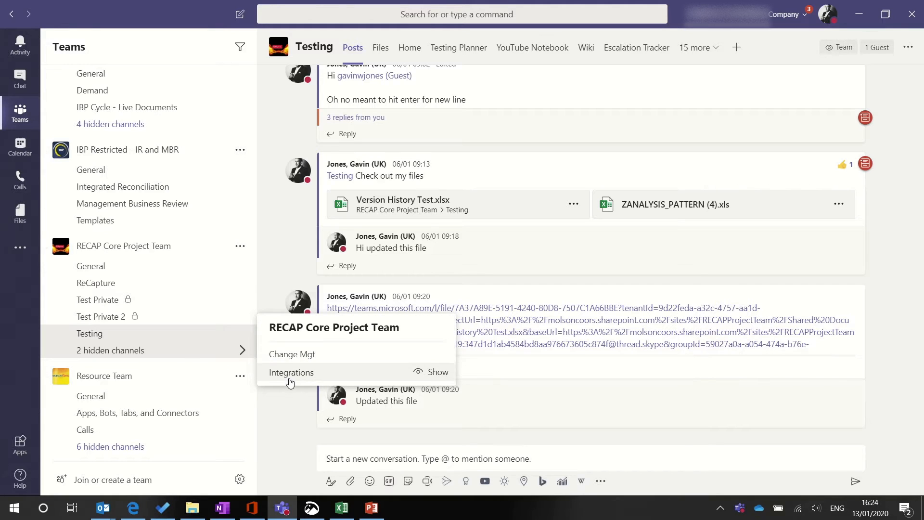
{"action": "left_click", "coordinate": [114, 338]}
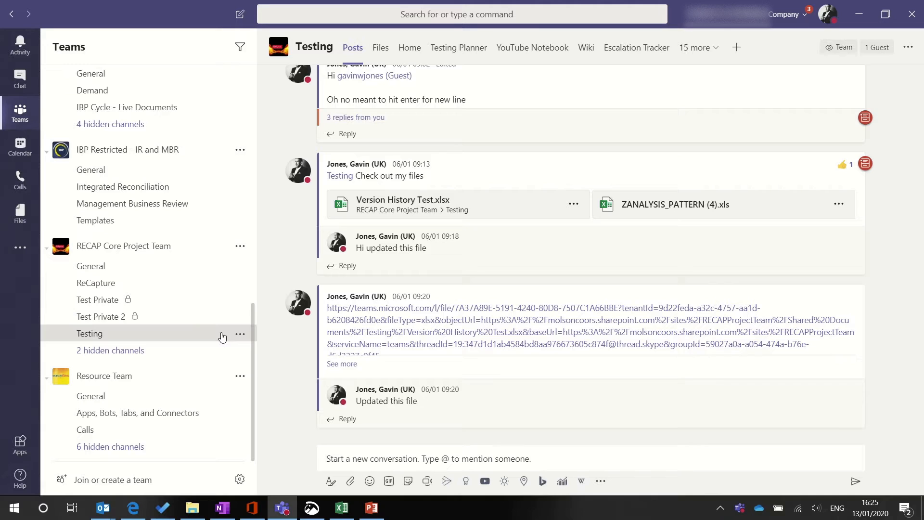
{"action": "scroll", "coordinate": [329, 267], "scroll_direction": "up", "scroll_amount": 1}
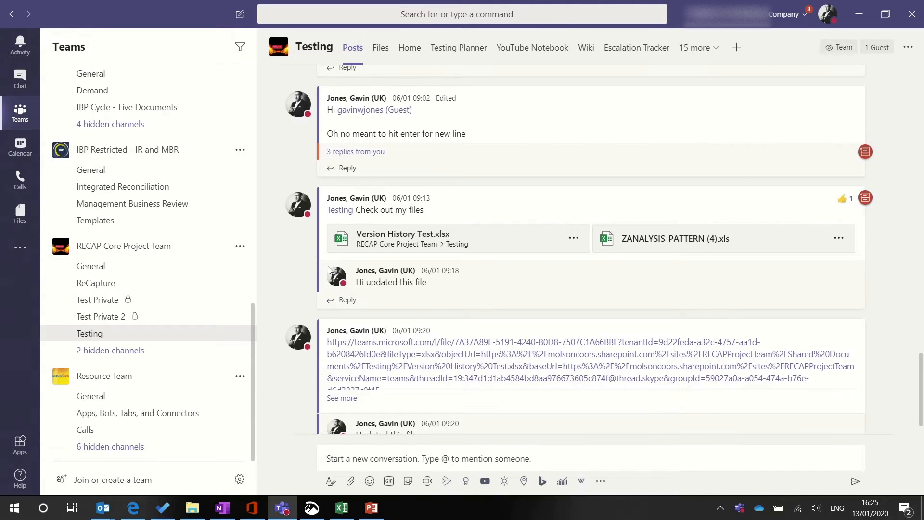
{"action": "scroll", "coordinate": [328, 267], "scroll_direction": "down", "scroll_amount": 1}
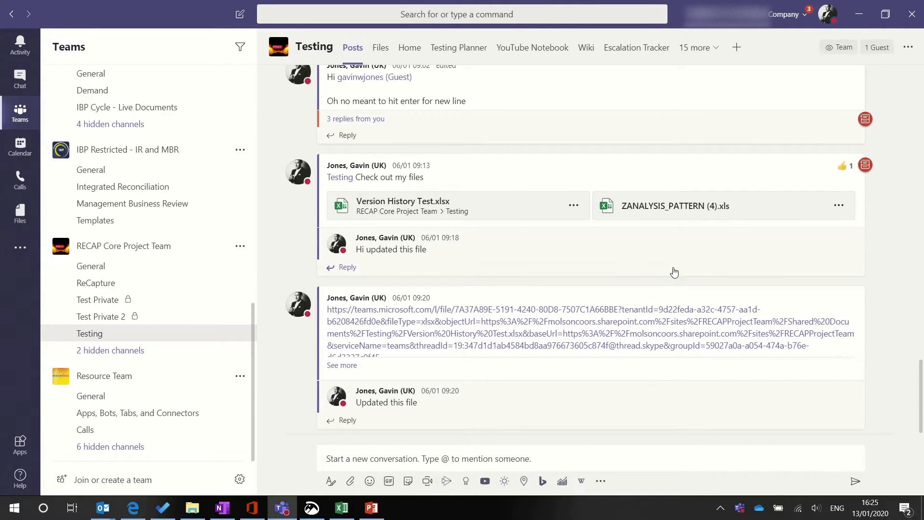
Turn off notifications for the "Check out my files" conversation in the Testing channel.
{"action": "scroll", "coordinate": [675, 271], "scroll_direction": "up", "scroll_amount": 3}
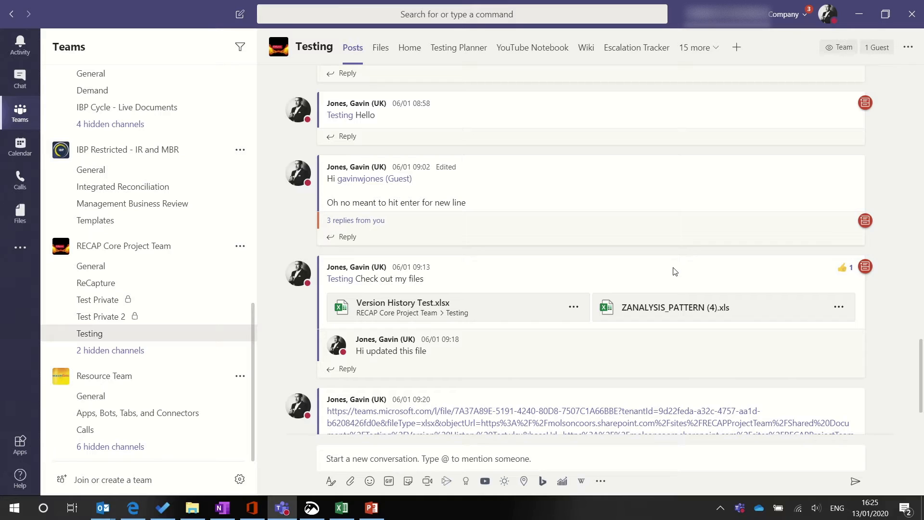
{"action": "scroll", "coordinate": [675, 271], "scroll_direction": "down", "scroll_amount": 3}
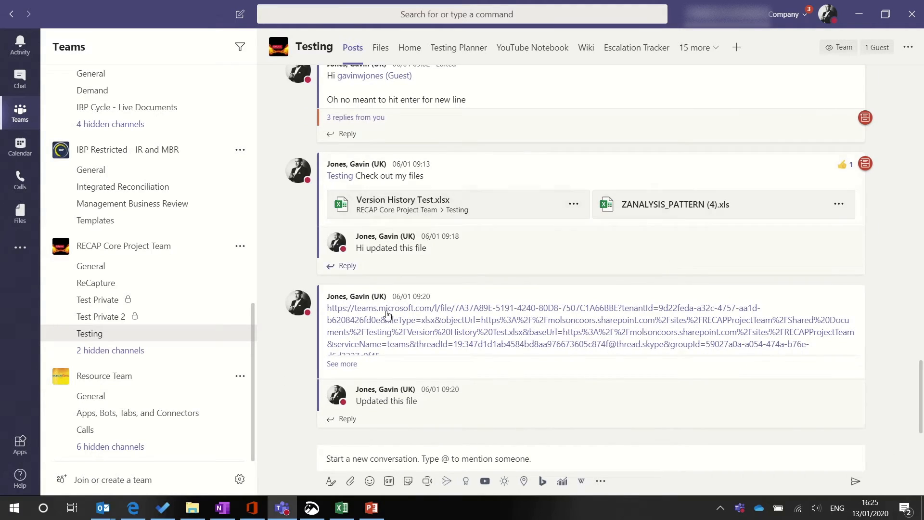
{"action": "mouse_move", "coordinate": [548, 191]}
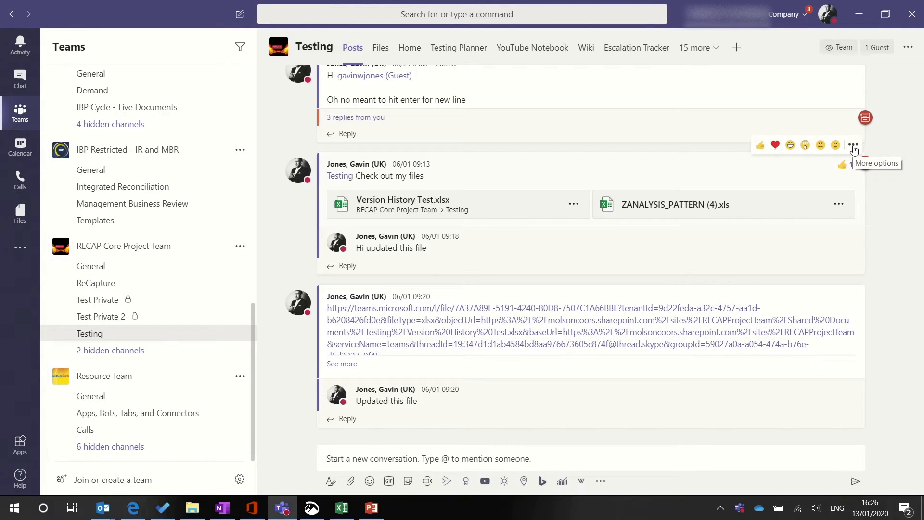
{"action": "mouse_move", "coordinate": [718, 173]}
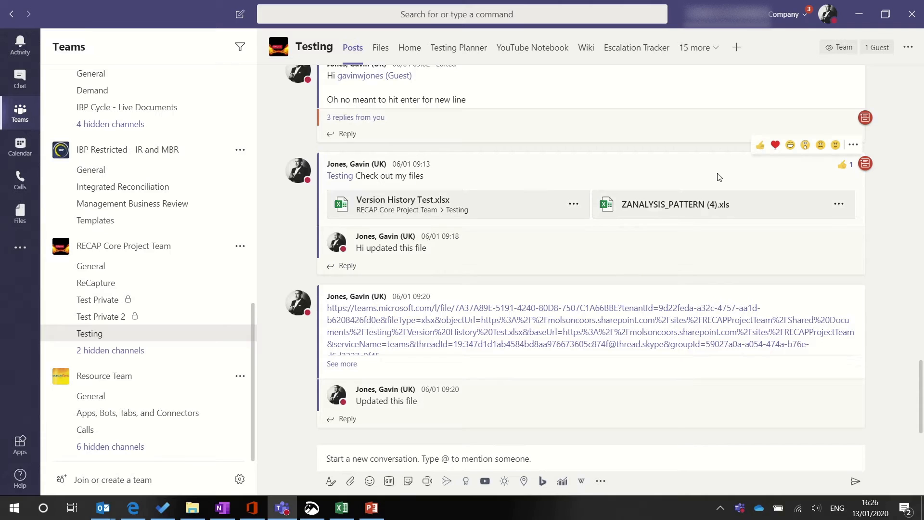
{"action": "left_click", "coordinate": [853, 146]}
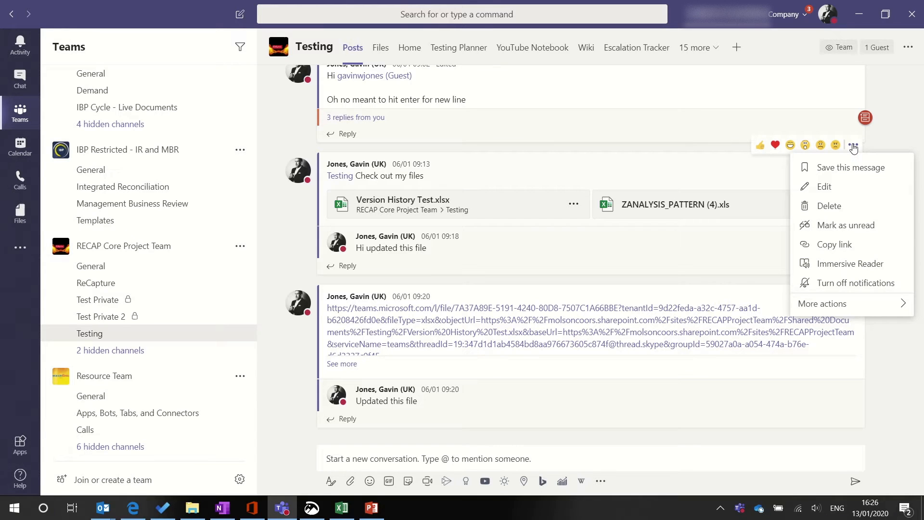
{"action": "left_click", "coordinate": [835, 288]}
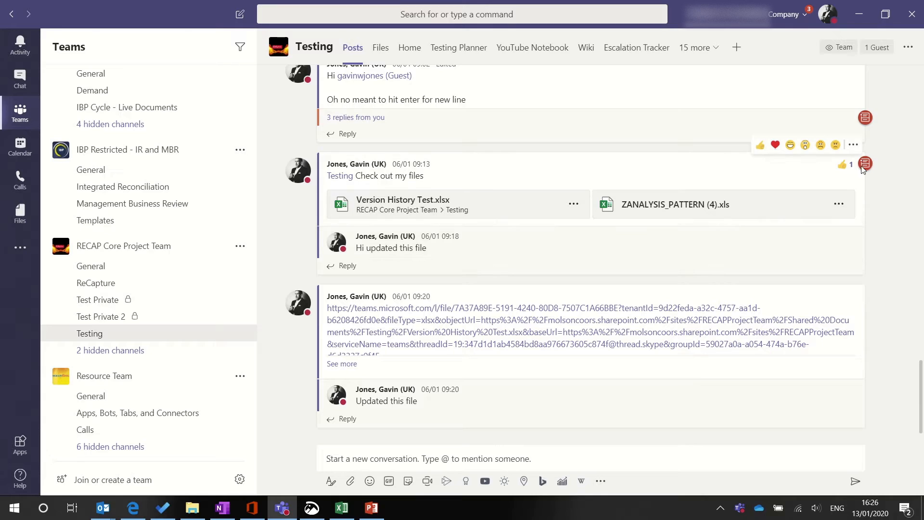
Turn notifications back on for the "Check out my files" conversation and acknowledge the message.
{"action": "left_click", "coordinate": [854, 145]}
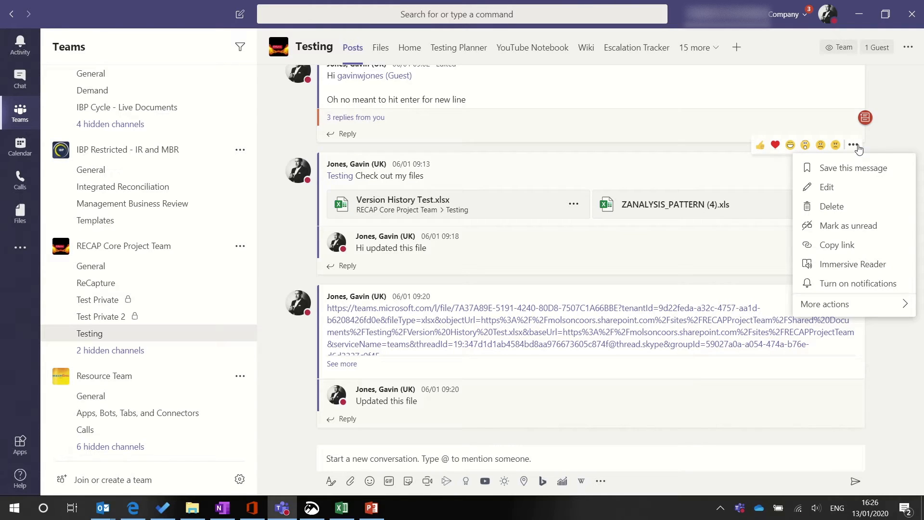
{"action": "left_click", "coordinate": [827, 287]}
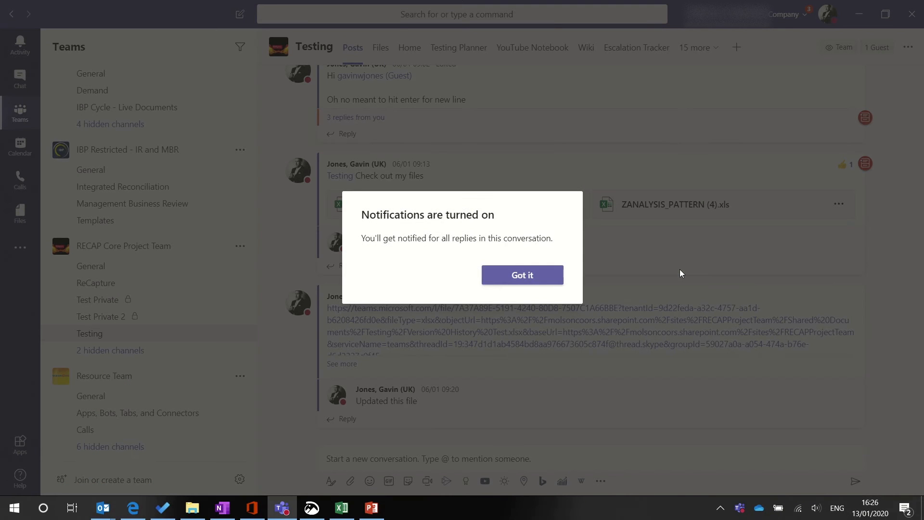
{"action": "left_click", "coordinate": [523, 276]}
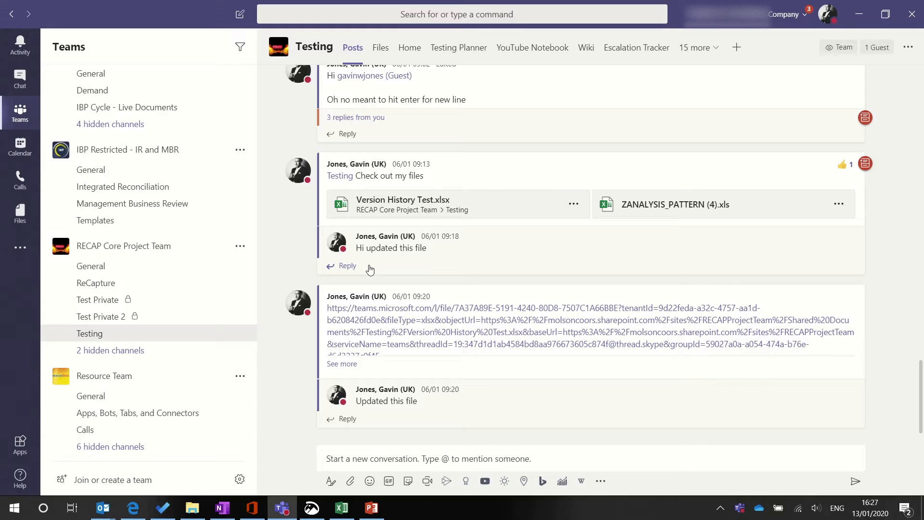
Post a new conversation in the Testing channel reading "Hi all the file is saved in the files tab".
{"action": "left_click", "coordinate": [341, 461]}
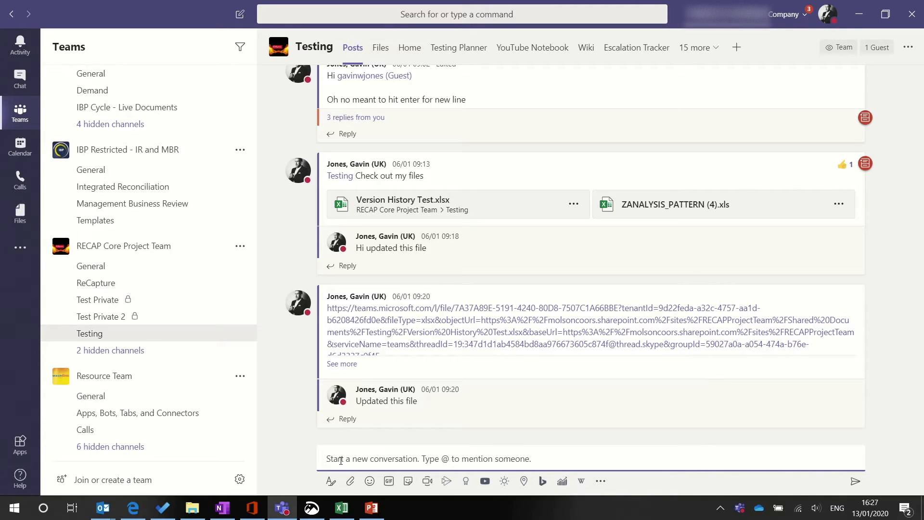
{"action": "type", "text": "Hi "}
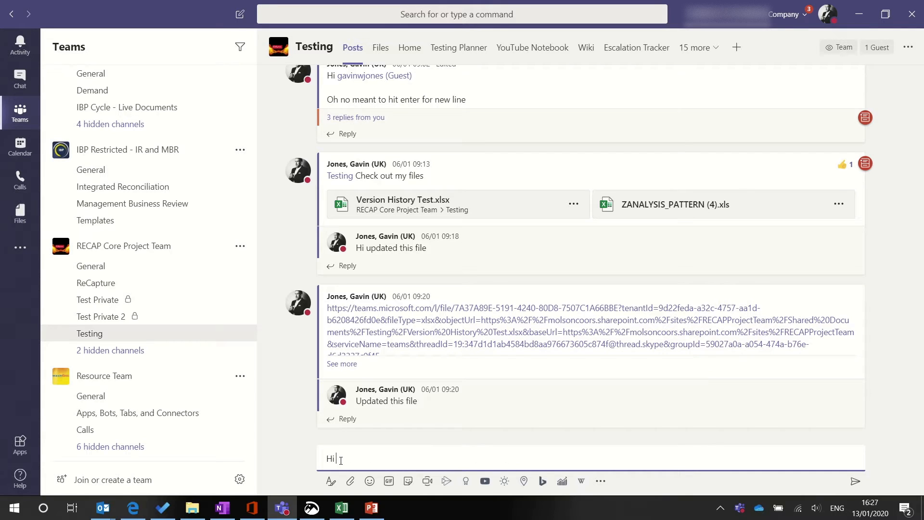
{"action": "type", "text": "all the file is saved in the files tab"}
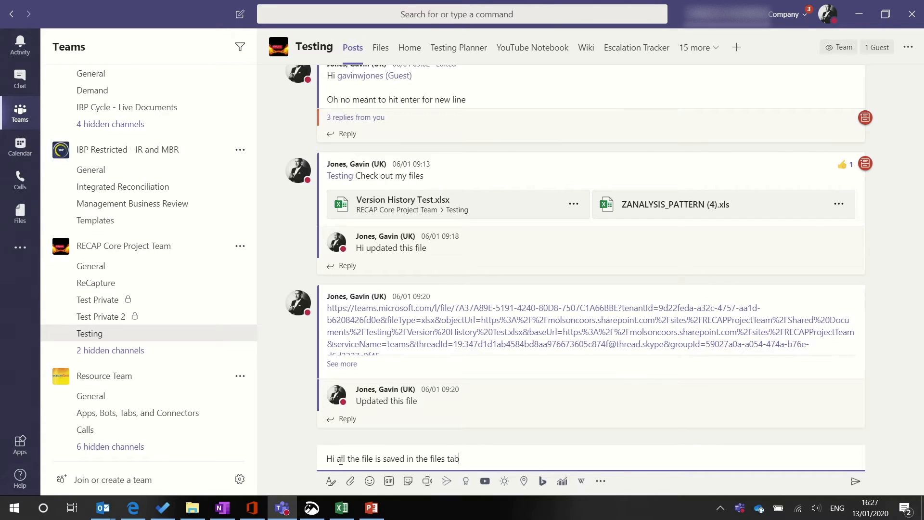
{"action": "key", "text": "Return"}
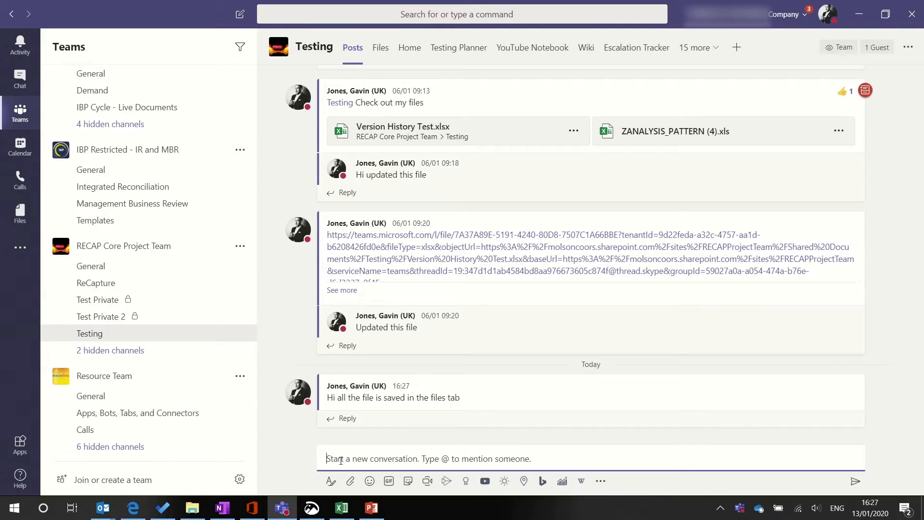
Look through the files stored in the Testing channel and return to its posts.
{"action": "mouse_move", "coordinate": [523, 388]}
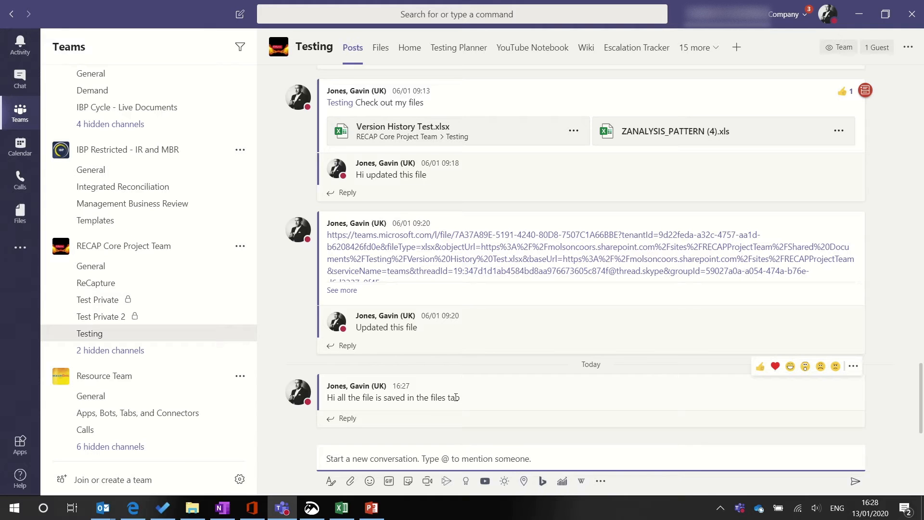
{"action": "left_click", "coordinate": [381, 48]}
{"action": "left_click", "coordinate": [430, 342]}
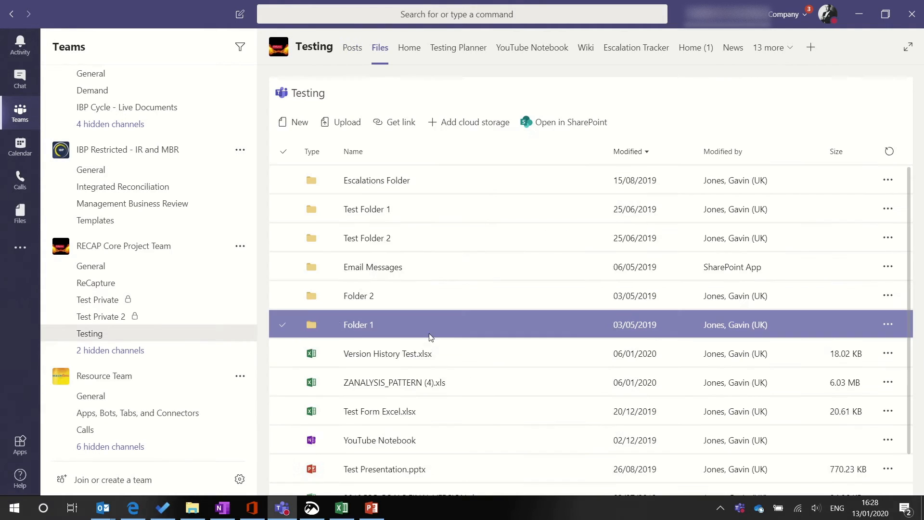
{"action": "scroll", "coordinate": [443, 417], "scroll_direction": "down", "scroll_amount": 1}
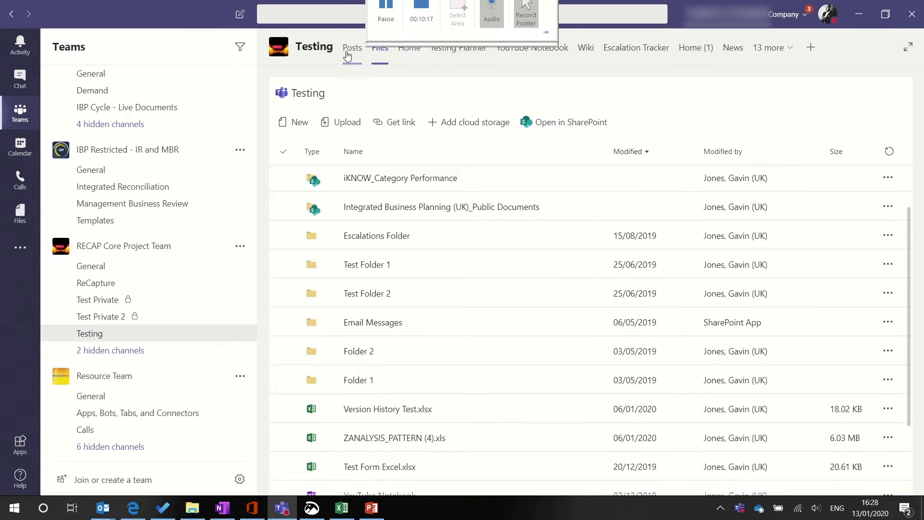
{"action": "left_click", "coordinate": [346, 54]}
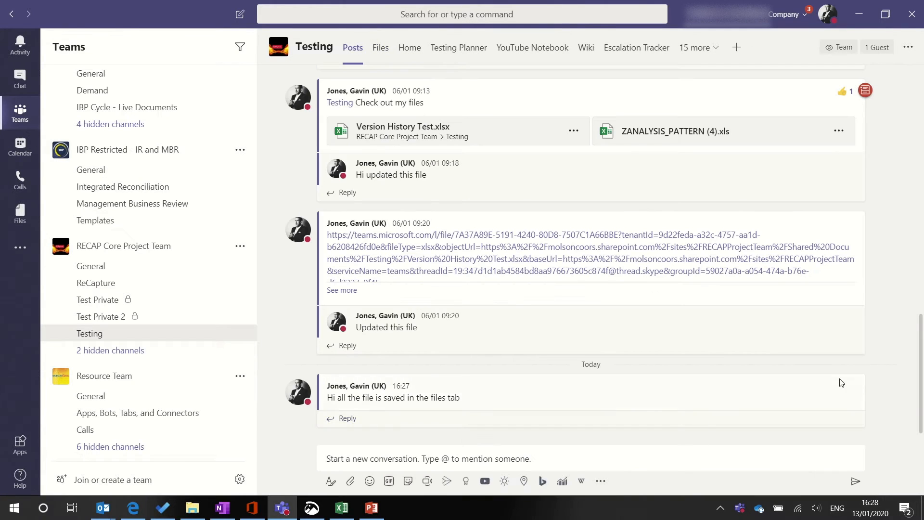
Edit the "Hi all the file is saved in the files tab" post and attach a link to the Testing channel's Version History Test.xlsx.
{"action": "left_click", "coordinate": [856, 375]}
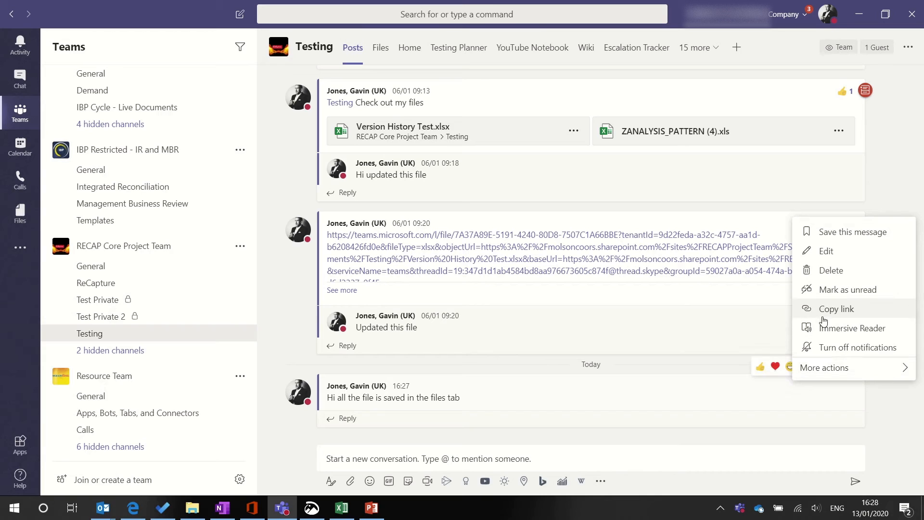
{"action": "left_click", "coordinate": [826, 251]}
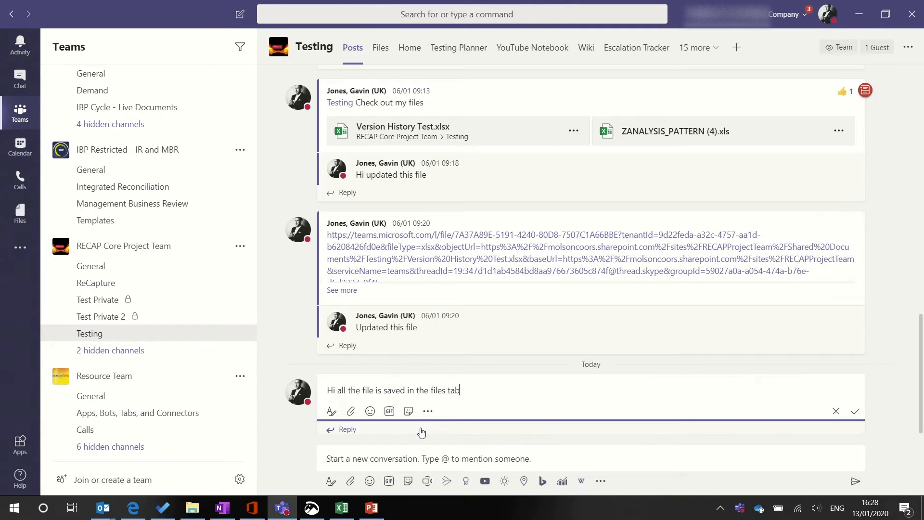
{"action": "left_click", "coordinate": [352, 412]}
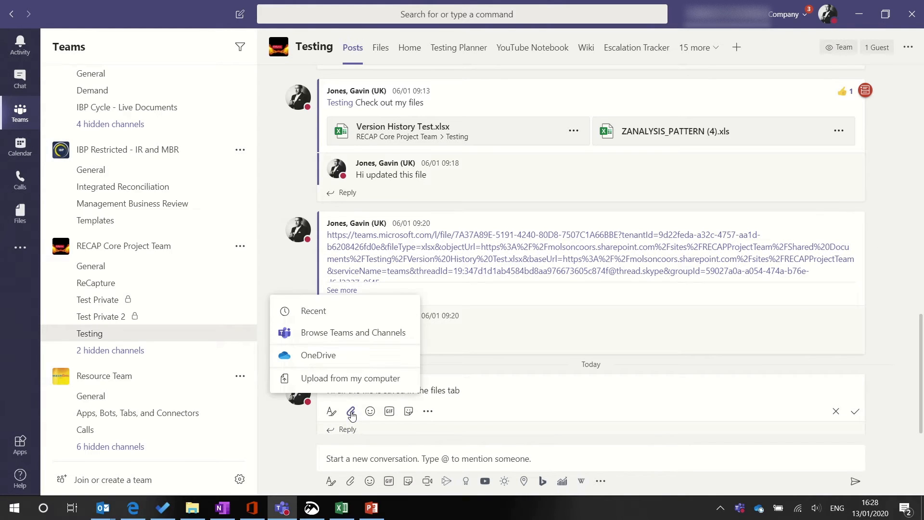
{"action": "left_click", "coordinate": [339, 339]}
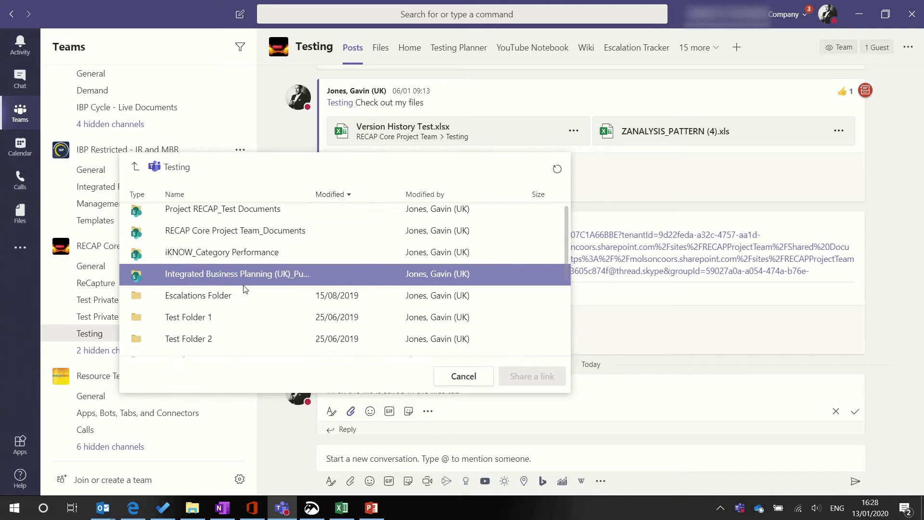
{"action": "scroll", "coordinate": [243, 289], "scroll_direction": "down", "scroll_amount": 3}
{"action": "left_click", "coordinate": [289, 313]}
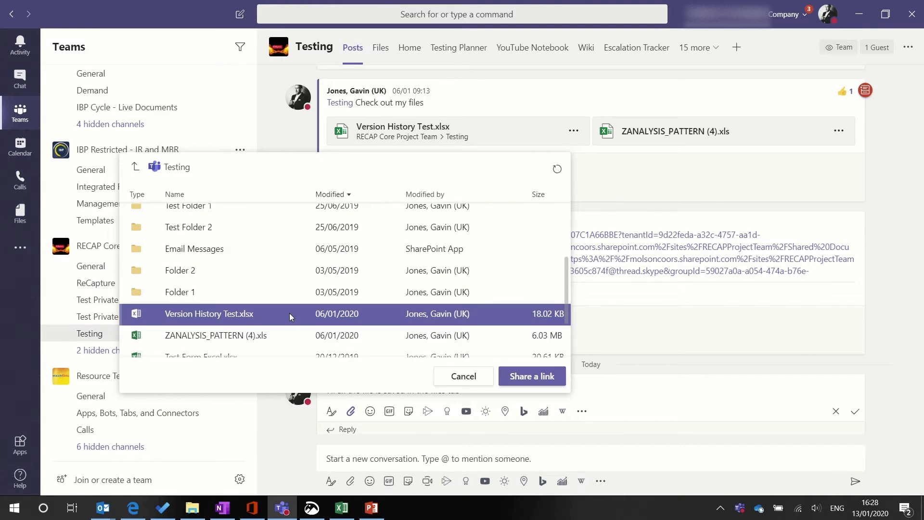
{"action": "left_click", "coordinate": [531, 376]}
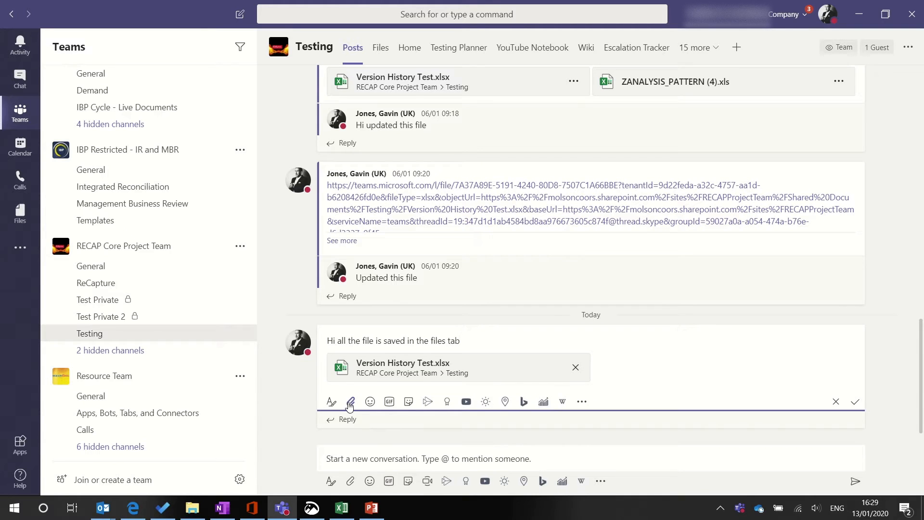
Attach a link to Test Form Excel.xlsx from the Testing channel's files to the post being edited.
{"action": "left_click", "coordinate": [350, 403]}
{"action": "left_click", "coordinate": [336, 333]}
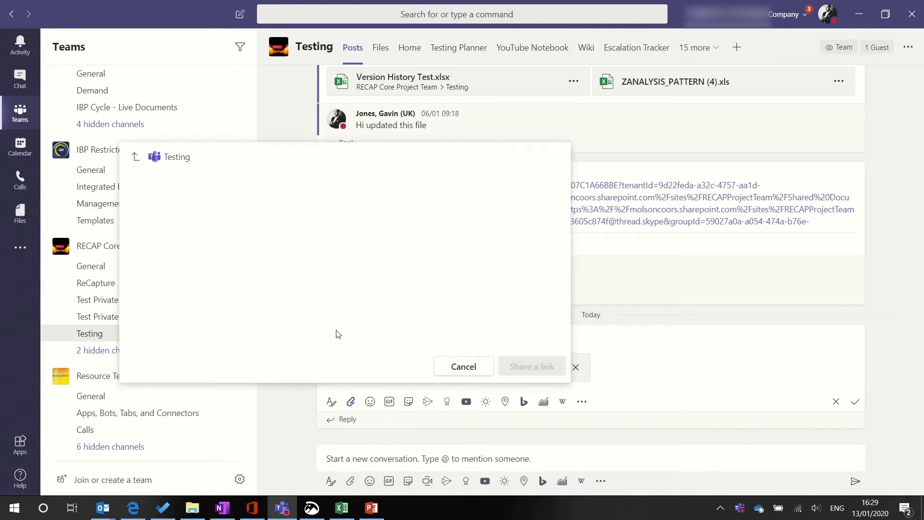
{"action": "scroll", "coordinate": [336, 333], "scroll_direction": "down", "scroll_amount": 3}
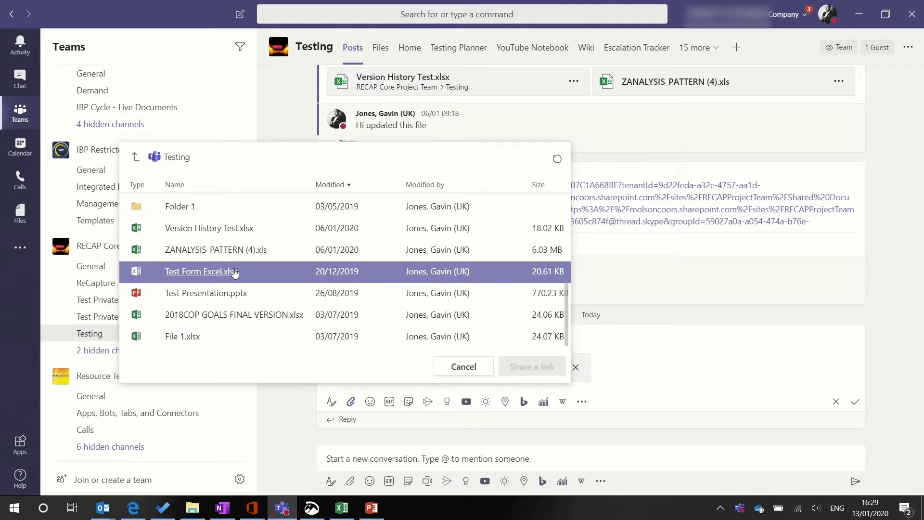
{"action": "left_click", "coordinate": [259, 270]}
{"action": "left_click", "coordinate": [535, 367]}
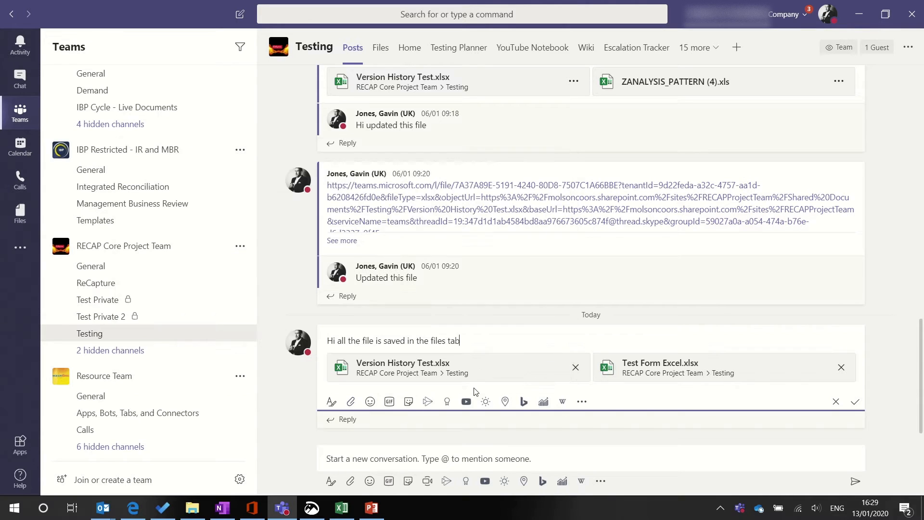
Attach a link to File 1.xlsx from the Testing channel's files and save the edited post.
{"action": "left_click", "coordinate": [353, 401]}
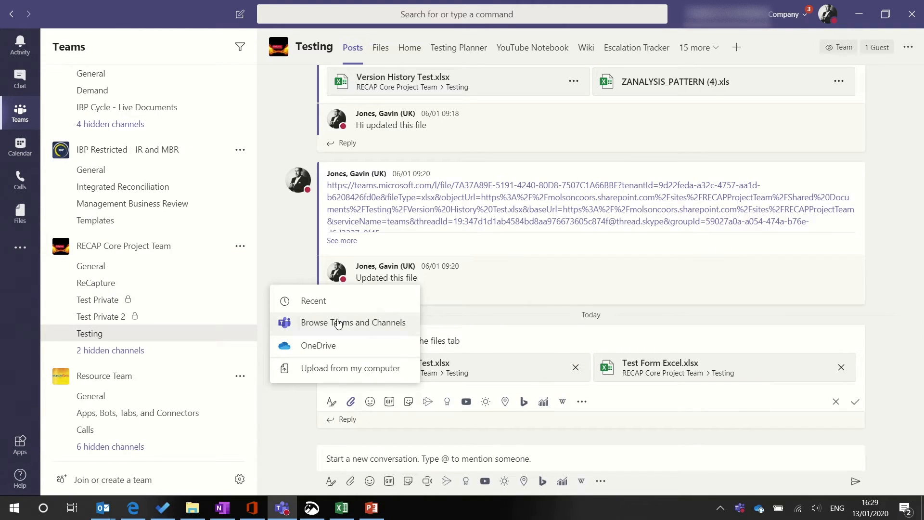
{"action": "left_click", "coordinate": [317, 322]}
{"action": "scroll", "coordinate": [337, 323], "scroll_direction": "down", "scroll_amount": 3}
{"action": "scroll", "coordinate": [337, 322], "scroll_direction": "down", "scroll_amount": 1}
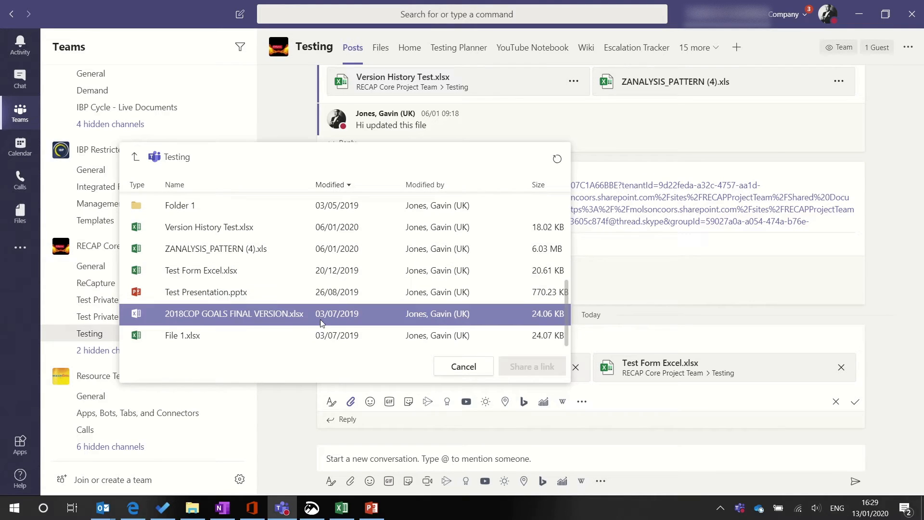
{"action": "left_click", "coordinate": [289, 336]}
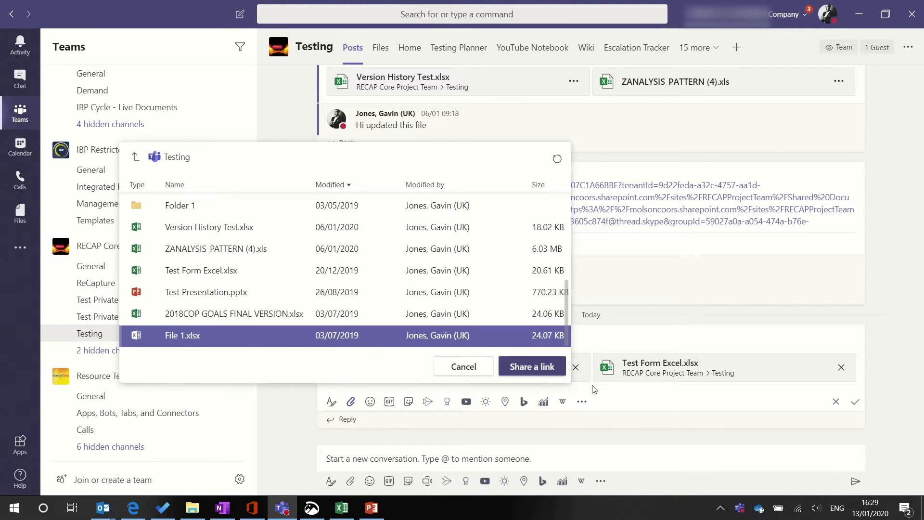
{"action": "left_click", "coordinate": [549, 369]}
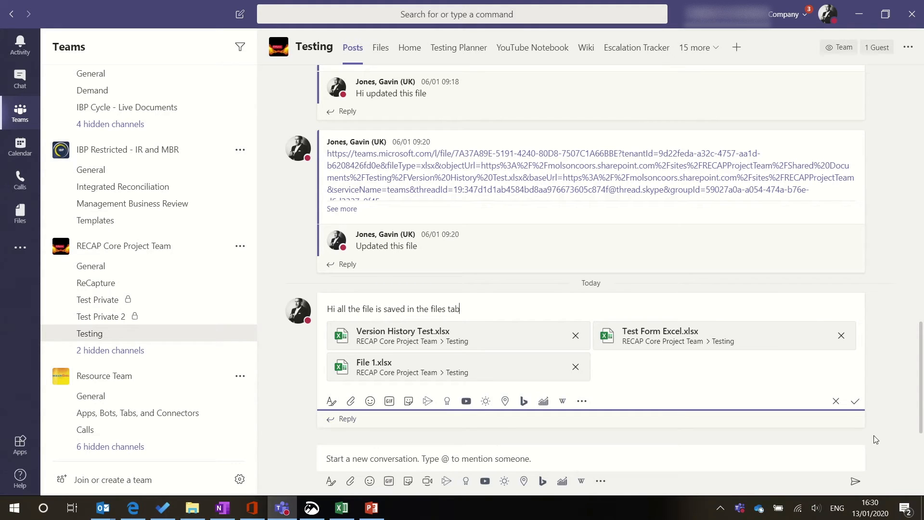
{"action": "left_click", "coordinate": [855, 401]}
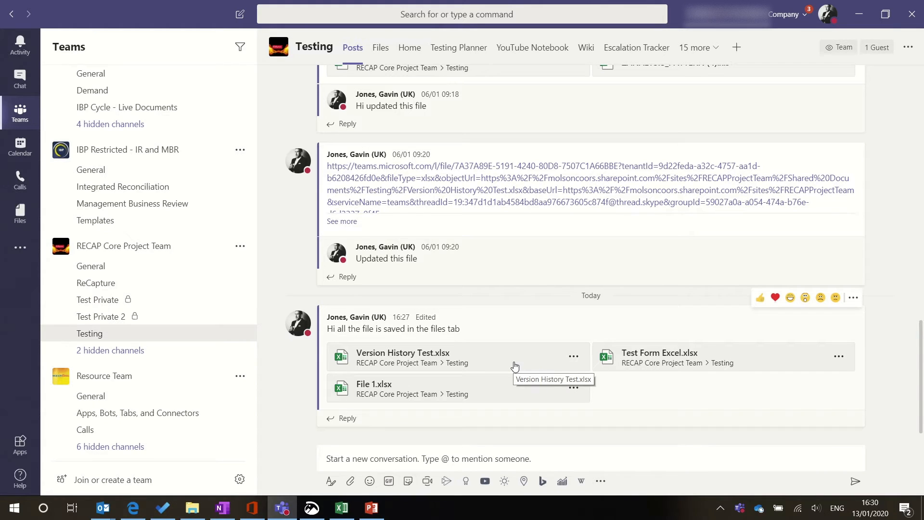
Expand the new conversation box in the Testing channel into the full formatting editor and try its quote block.
{"action": "left_click", "coordinate": [330, 480]}
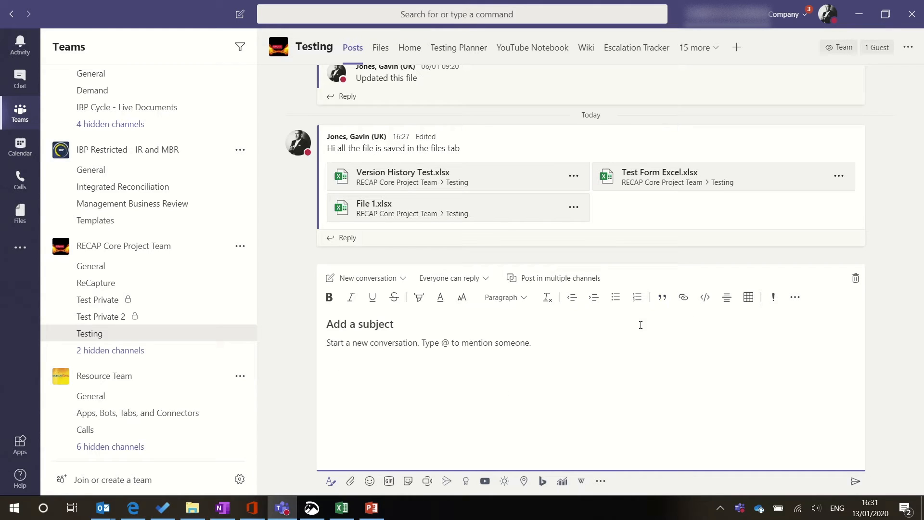
{"action": "left_click", "coordinate": [665, 299]}
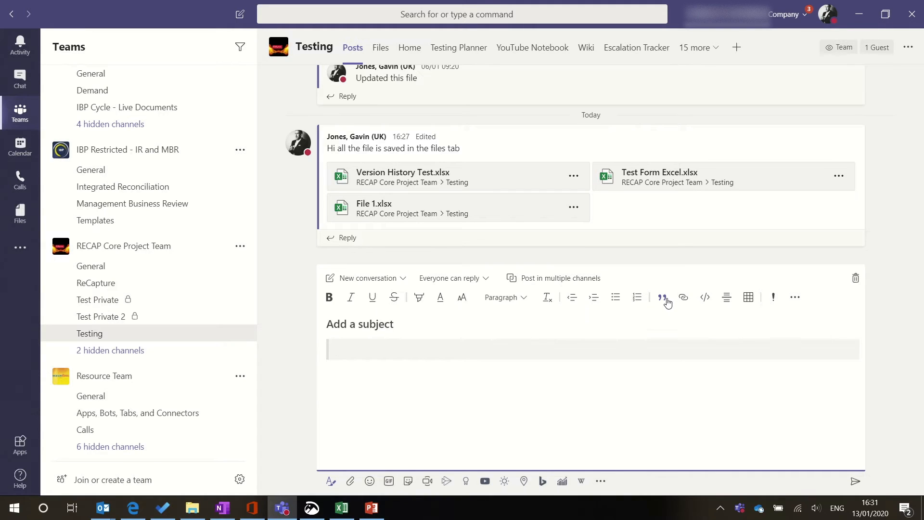
{"action": "left_click", "coordinate": [667, 300]}
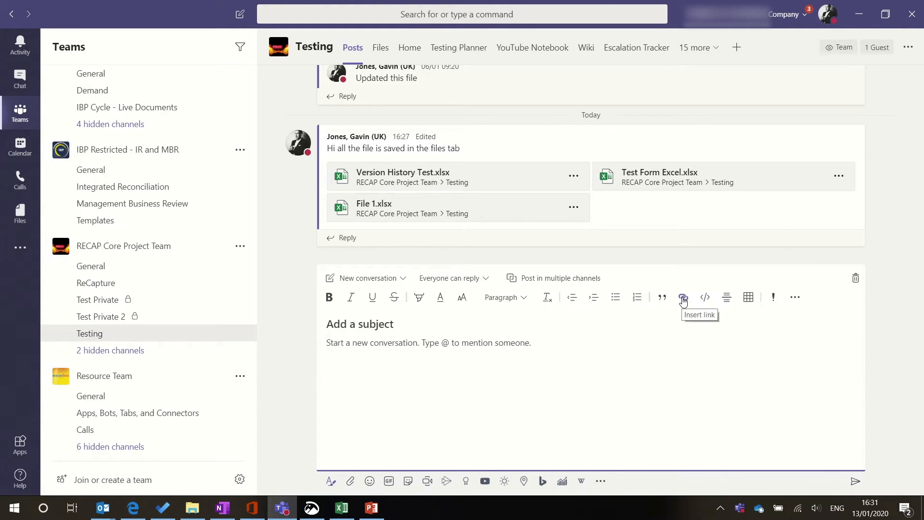
View the options for inserting a link and a code snippet into the post, and close both dialogs without inserting anything.
{"action": "left_click", "coordinate": [683, 299]}
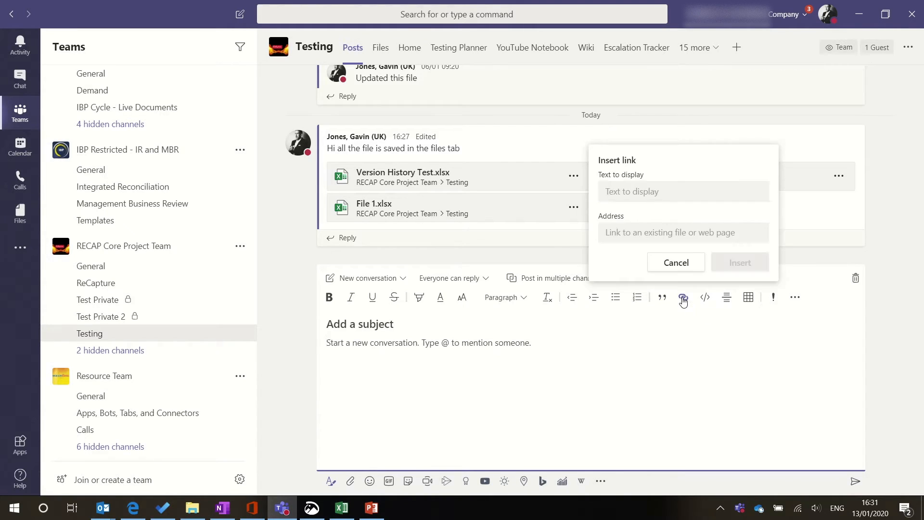
{"action": "left_click", "coordinate": [687, 269]}
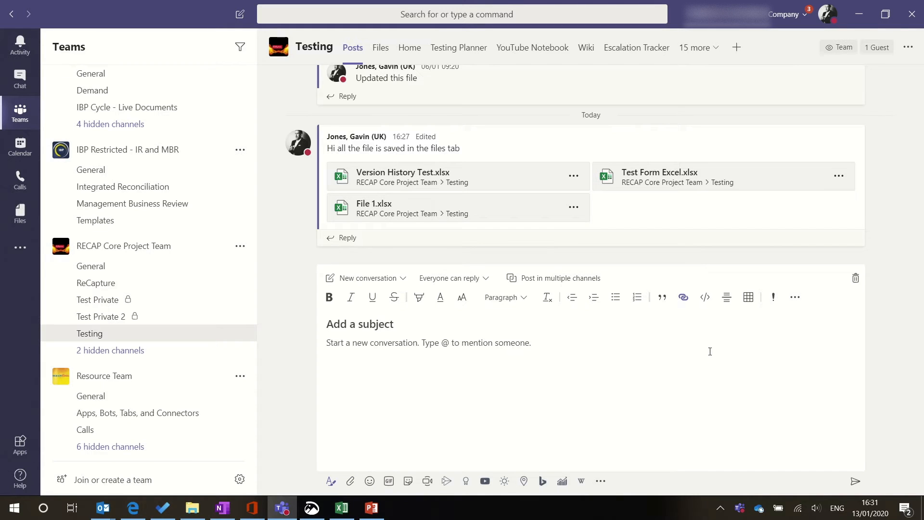
{"action": "left_click", "coordinate": [704, 298]}
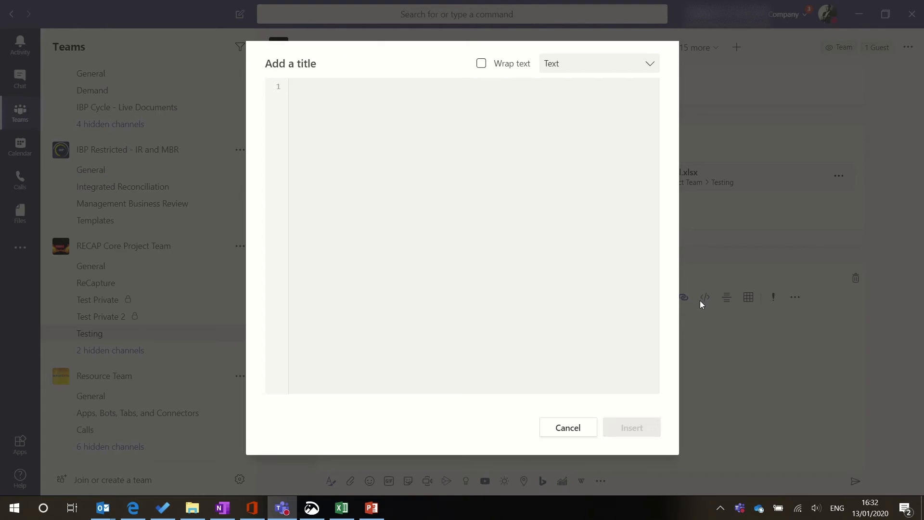
{"action": "left_click", "coordinate": [572, 427]}
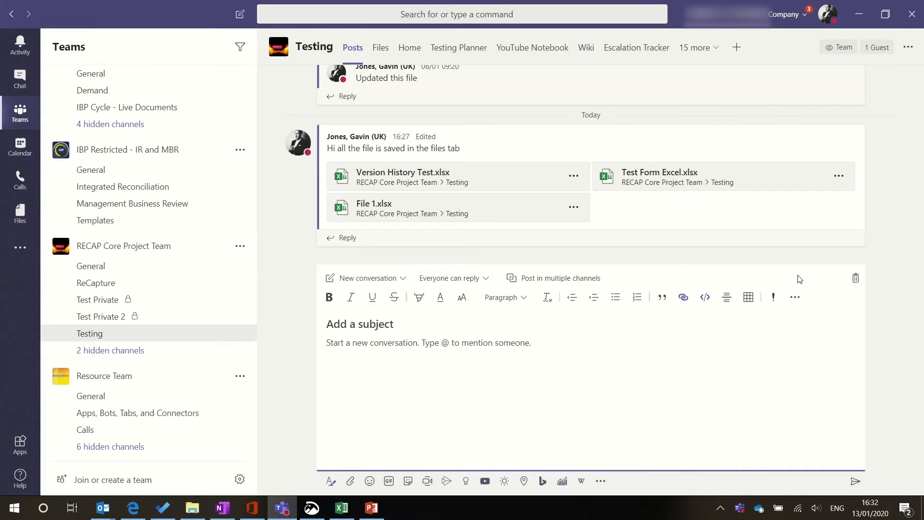
Try a horizontal divider between lines of sample text in the message body and clear the whole draft.
{"action": "left_click", "coordinate": [526, 339]}
{"action": "type", "text": "gsdfg"}
{"action": "key", "text": "Return"}
{"action": "key", "text": "Return"}
{"action": "type", "text": "sdfgds"}
{"action": "key", "text": "Return"}
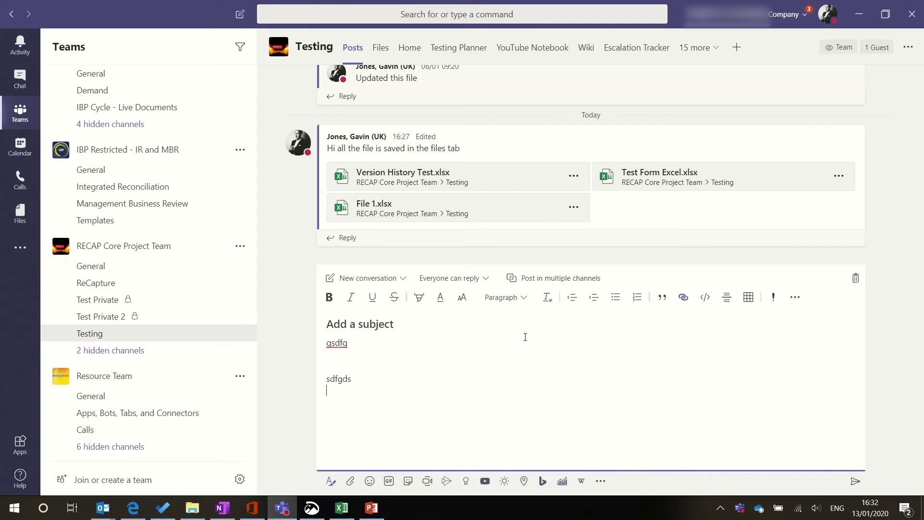
{"action": "left_click", "coordinate": [727, 297]}
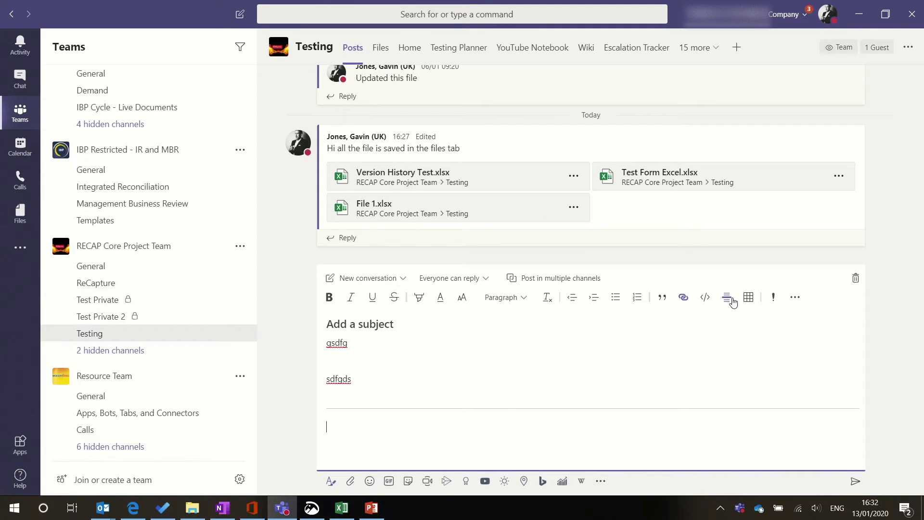
{"action": "type", "text": "sdfgdsfg"}
{"action": "left_click_drag", "start_coordinate": [374, 427], "coordinate": [327, 346]}
{"action": "key", "text": "BackSpace"}
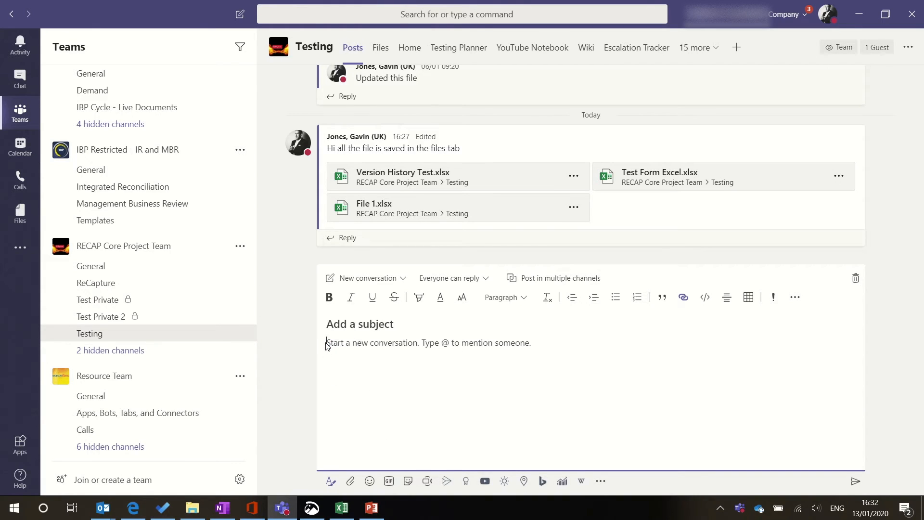
Look at the editor's table insertion option and its undo and repeat typing options.
{"action": "left_click", "coordinate": [748, 297]}
{"action": "left_click", "coordinate": [806, 353]}
{"action": "left_click", "coordinate": [794, 298]}
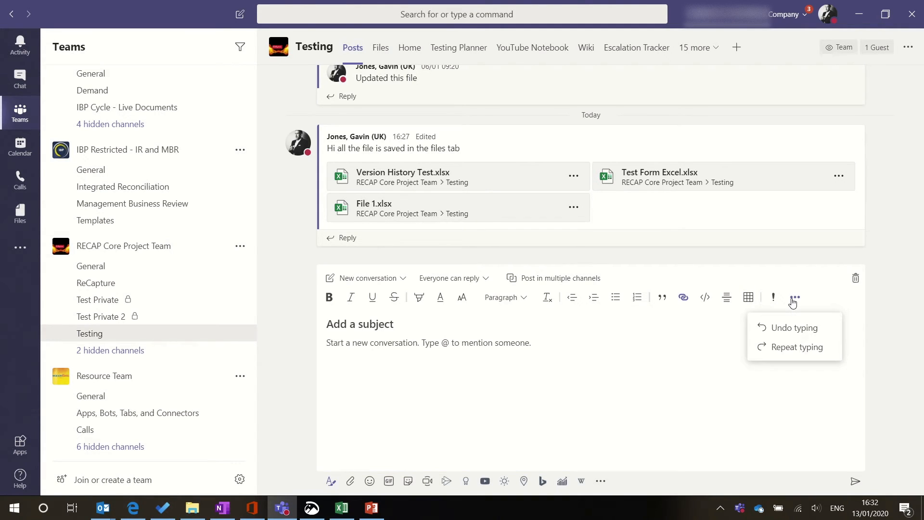
{"action": "left_click", "coordinate": [618, 370]}
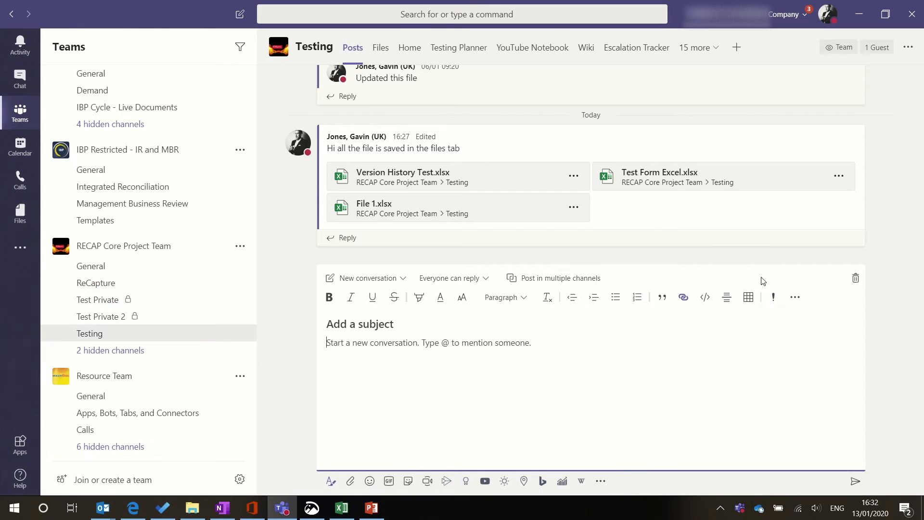
Try marking the draft post as important and remove the mark again.
{"action": "left_click", "coordinate": [773, 297]}
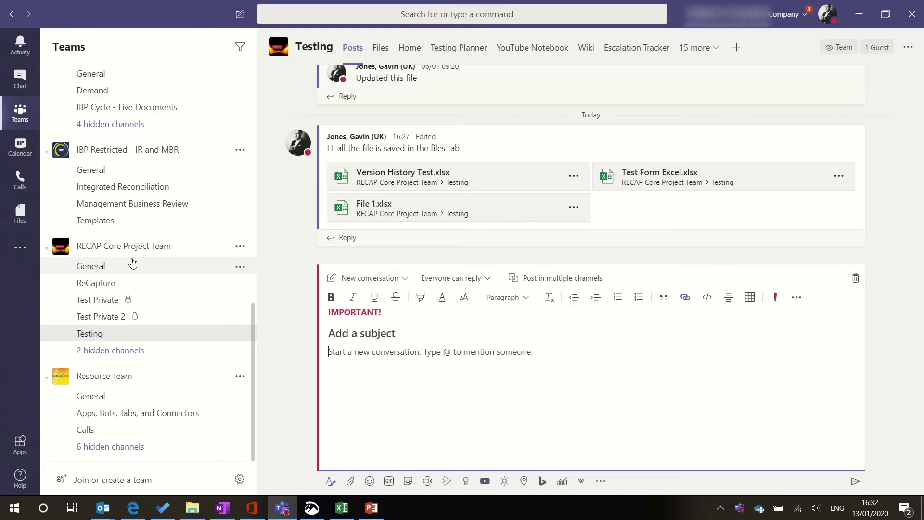
{"action": "scroll", "coordinate": [132, 262], "scroll_direction": "up", "scroll_amount": 5}
{"action": "scroll", "coordinate": [132, 262], "scroll_direction": "down", "scroll_amount": 5}
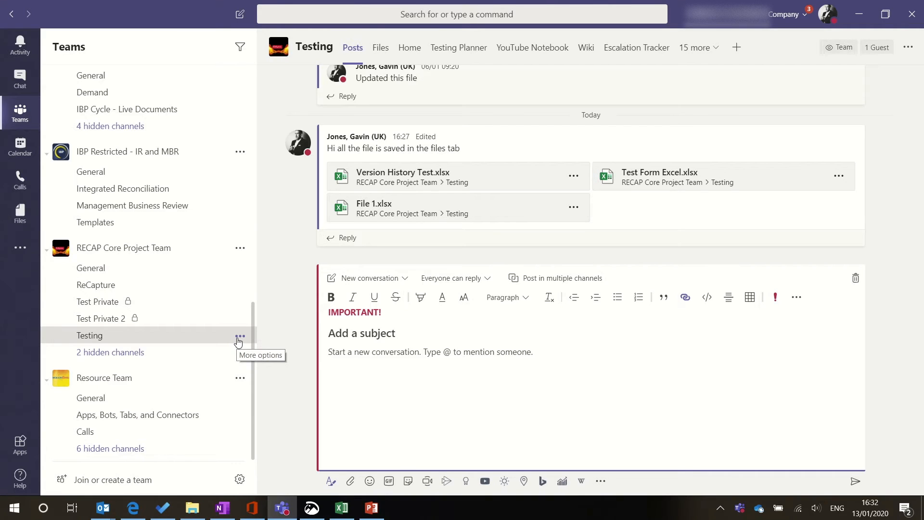
{"action": "left_click", "coordinate": [775, 299]}
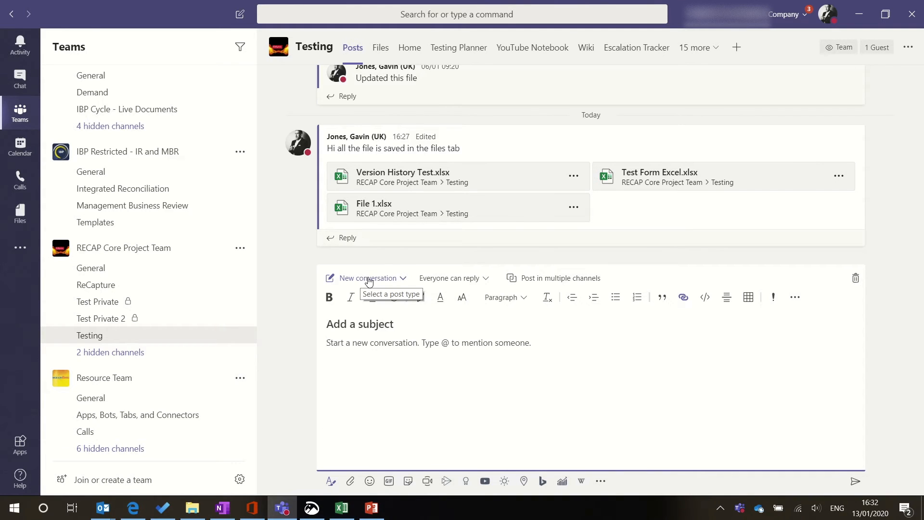
Change the post type to Announcement and enter the headline "Announcing Annoucements".
{"action": "left_click", "coordinate": [394, 280]}
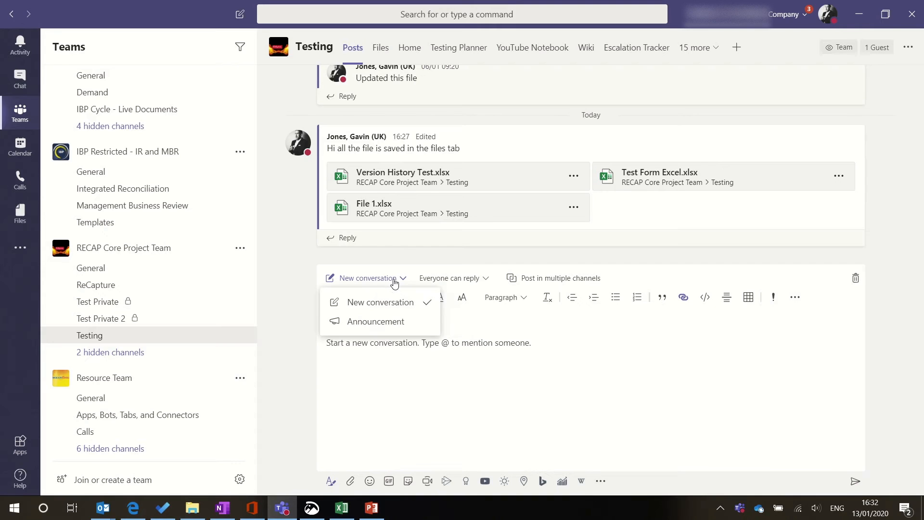
{"action": "left_click", "coordinate": [375, 321]}
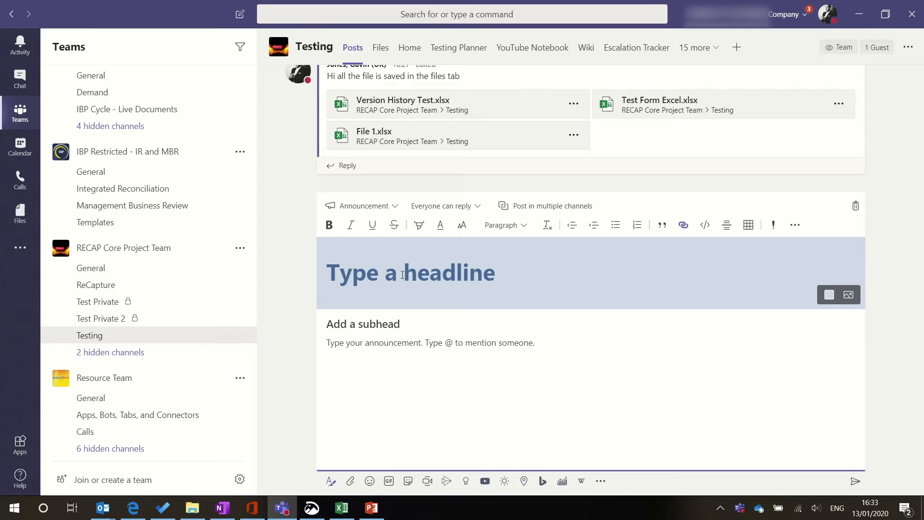
{"action": "type", "text": "Announcing Annoucements"}
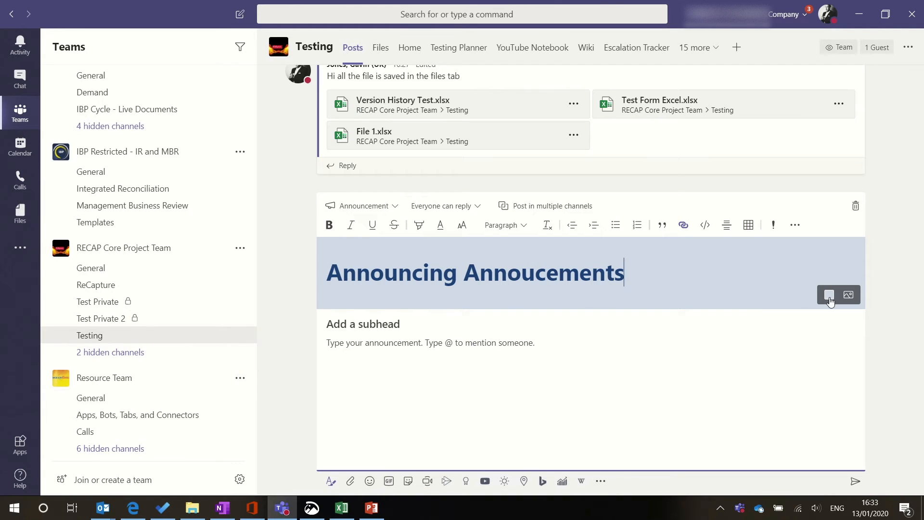
Try light purple, light teal and dark maroon headline backgrounds, restore light blue, and look at the background image upload option.
{"action": "left_click", "coordinate": [830, 299]}
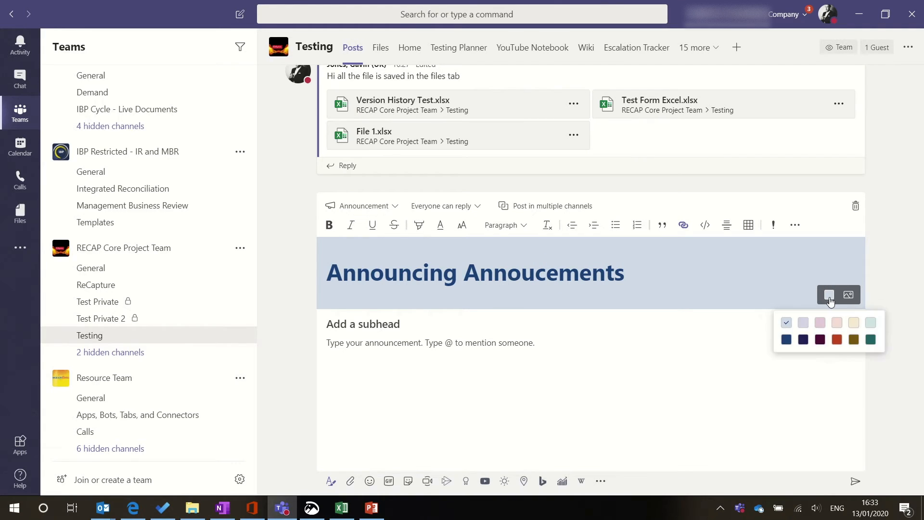
{"action": "left_click", "coordinate": [804, 323]}
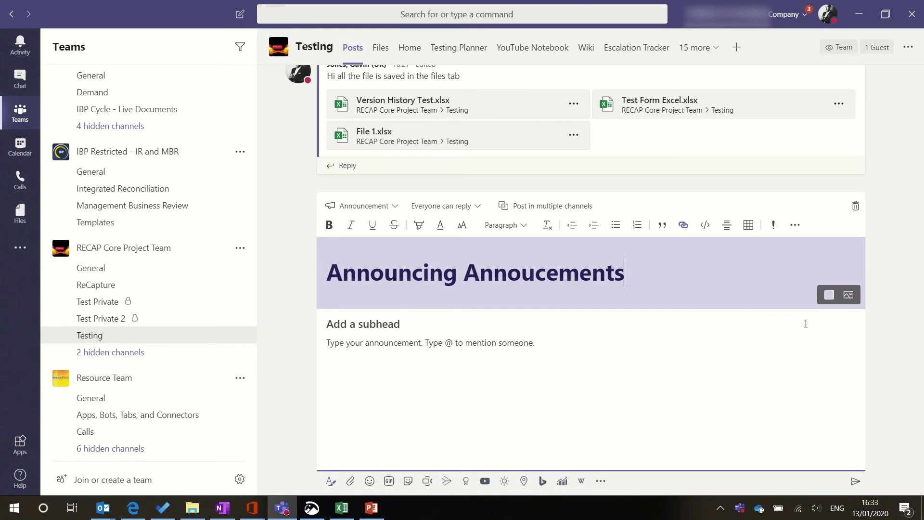
{"action": "left_click", "coordinate": [830, 297]}
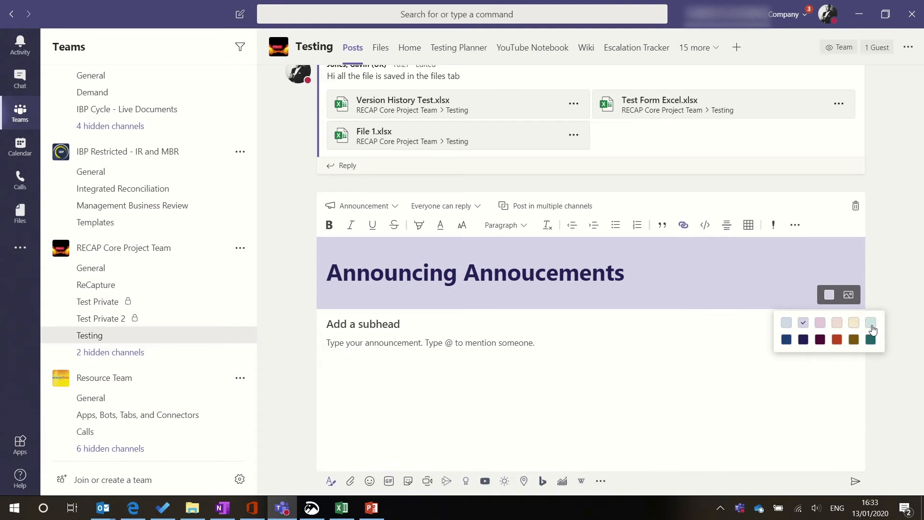
{"action": "left_click", "coordinate": [871, 323]}
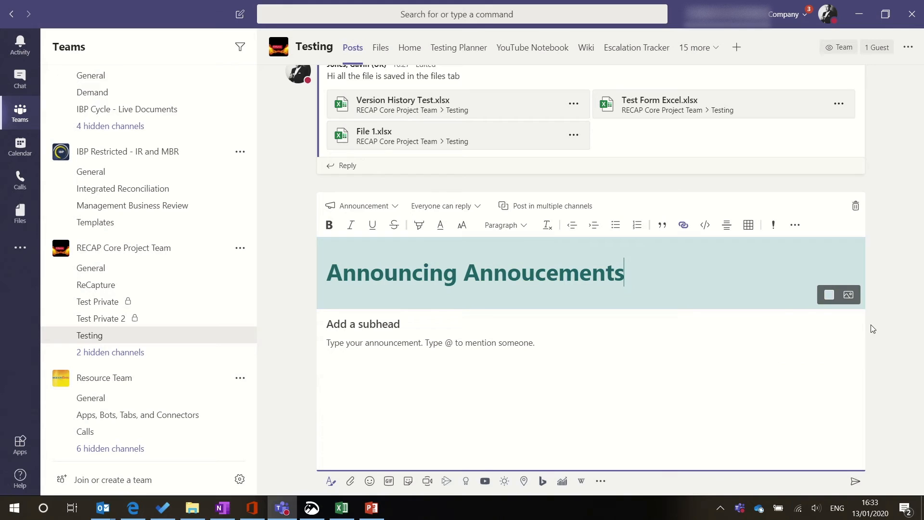
{"action": "left_click", "coordinate": [829, 296]}
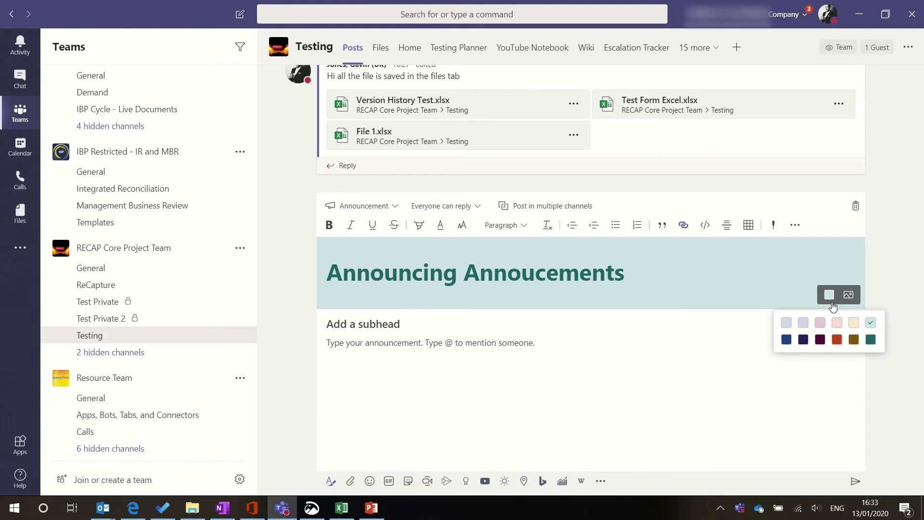
{"action": "left_click", "coordinate": [821, 339]}
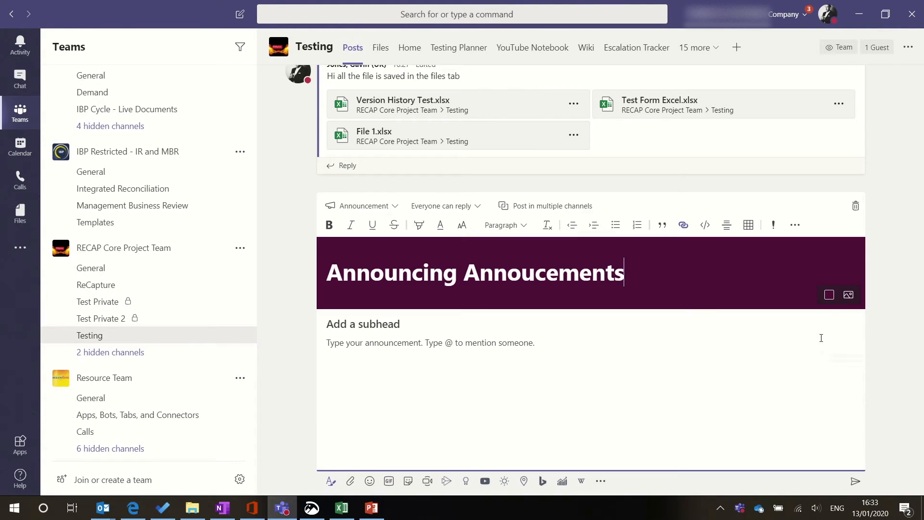
{"action": "left_click", "coordinate": [829, 295]}
{"action": "left_click", "coordinate": [784, 323]}
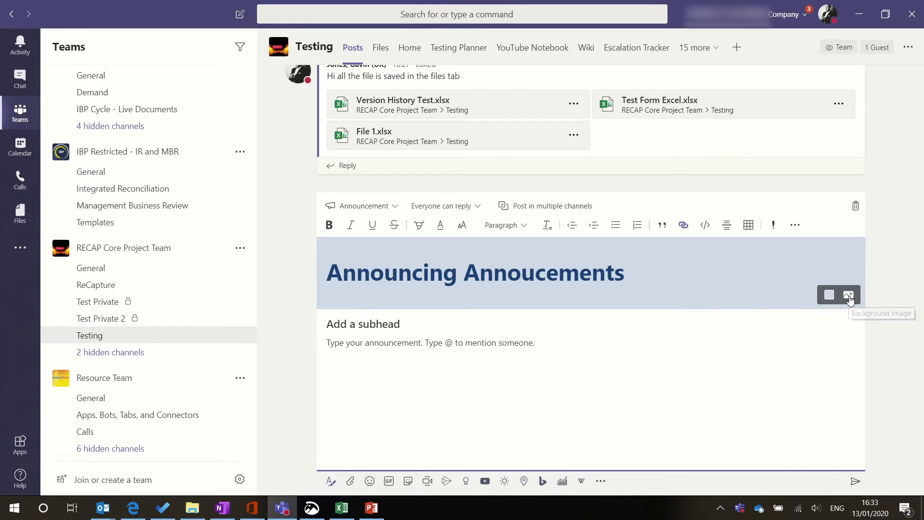
{"action": "left_click", "coordinate": [849, 295]}
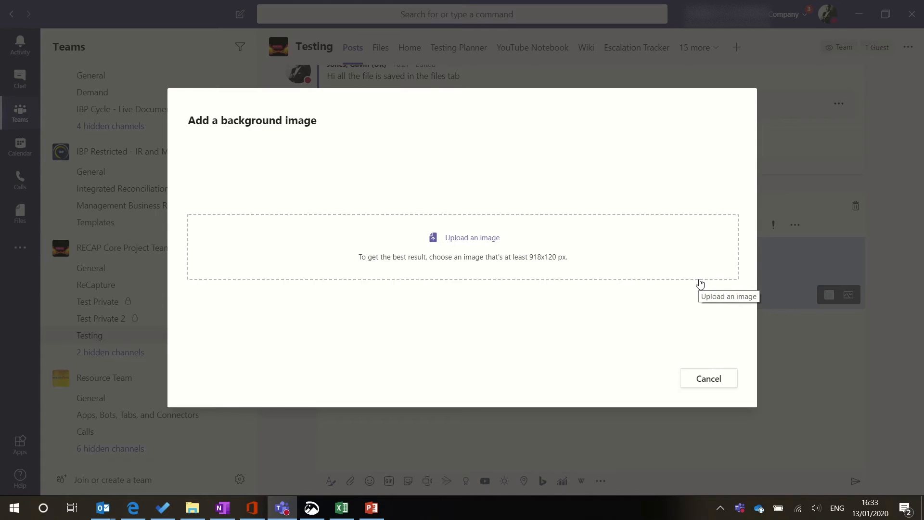
{"action": "left_click", "coordinate": [698, 378]}
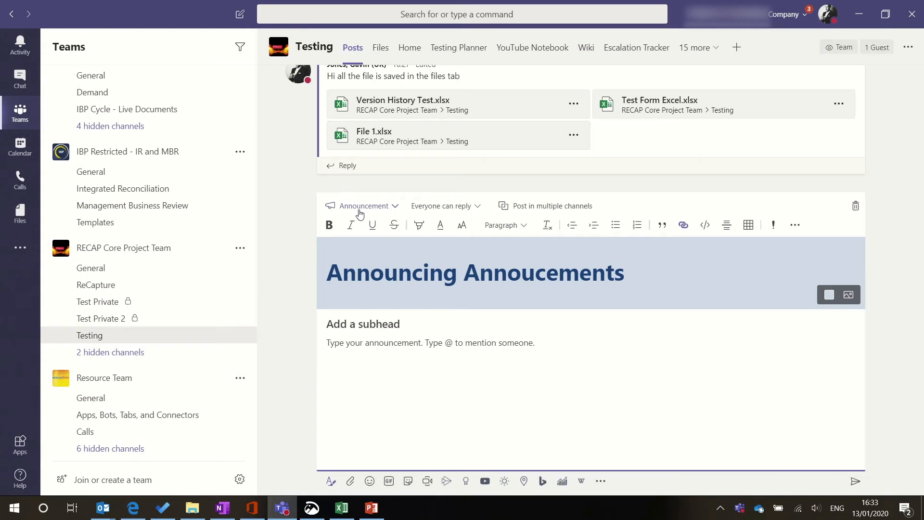
Try restricting replies to "You and moderators can reply" and set the announcement back to "Everyone can reply".
{"action": "left_click", "coordinate": [456, 206]}
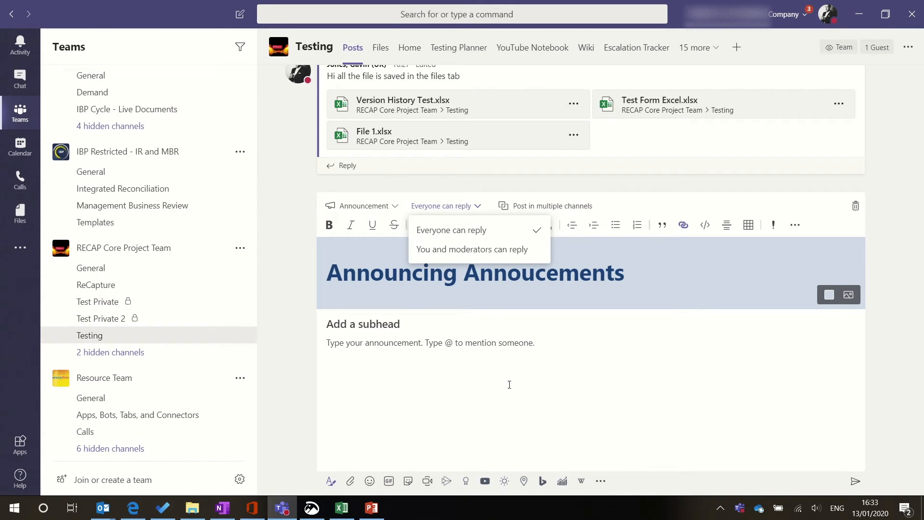
{"action": "left_click", "coordinate": [446, 251]}
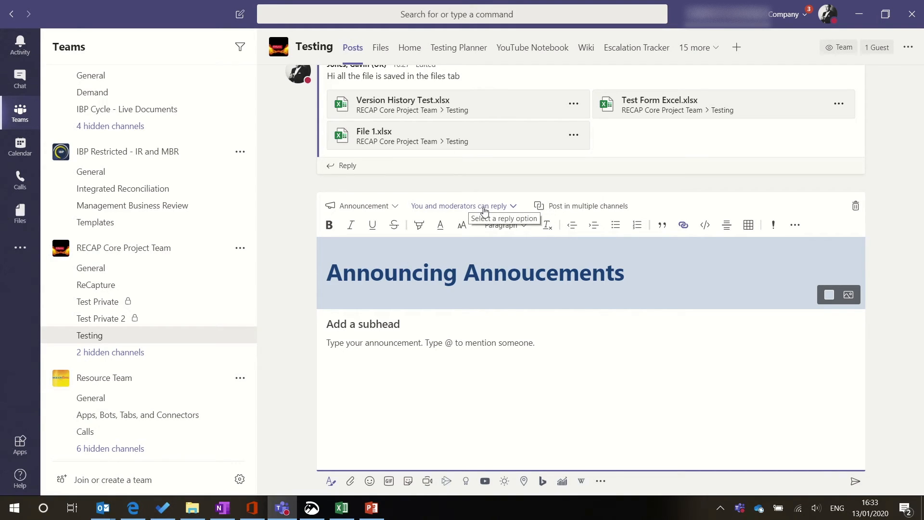
{"action": "left_click", "coordinate": [487, 207]}
{"action": "left_click", "coordinate": [453, 231]}
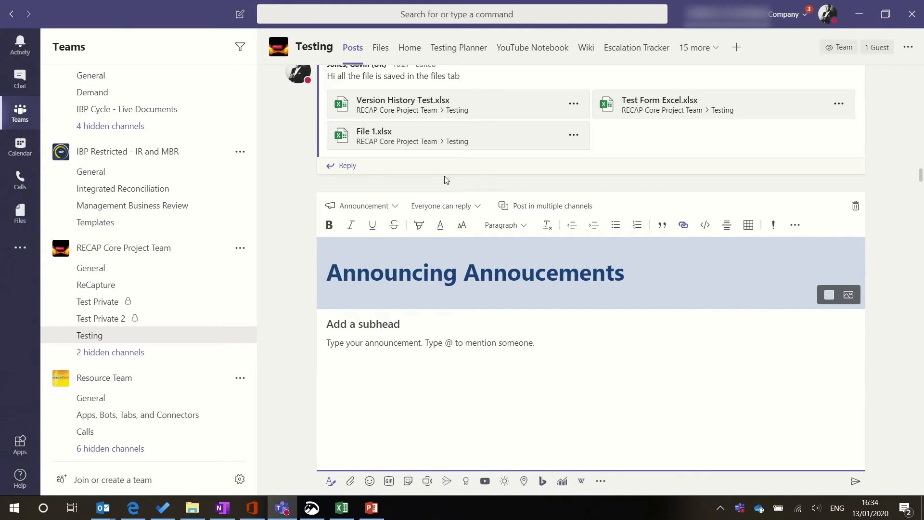
Set the announcement to post in multiple channels and add the RECAP Core Project Team's ReCapture channel as a recipient.
{"action": "left_click", "coordinate": [543, 207]}
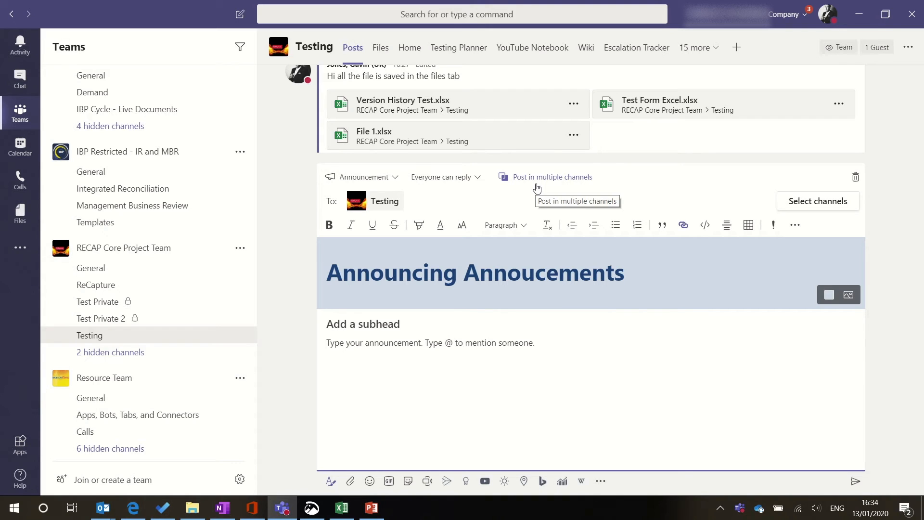
{"action": "left_click", "coordinate": [794, 210]}
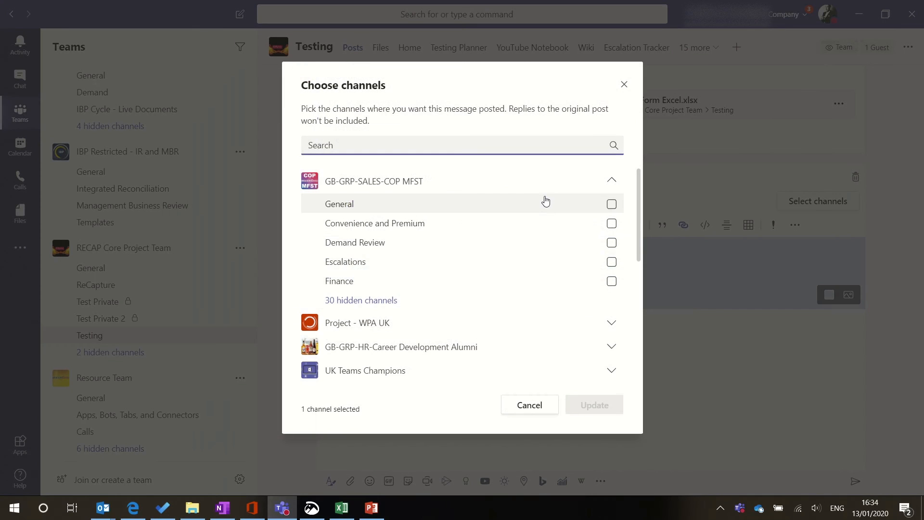
{"action": "scroll", "coordinate": [480, 289], "scroll_direction": "down", "scroll_amount": 6}
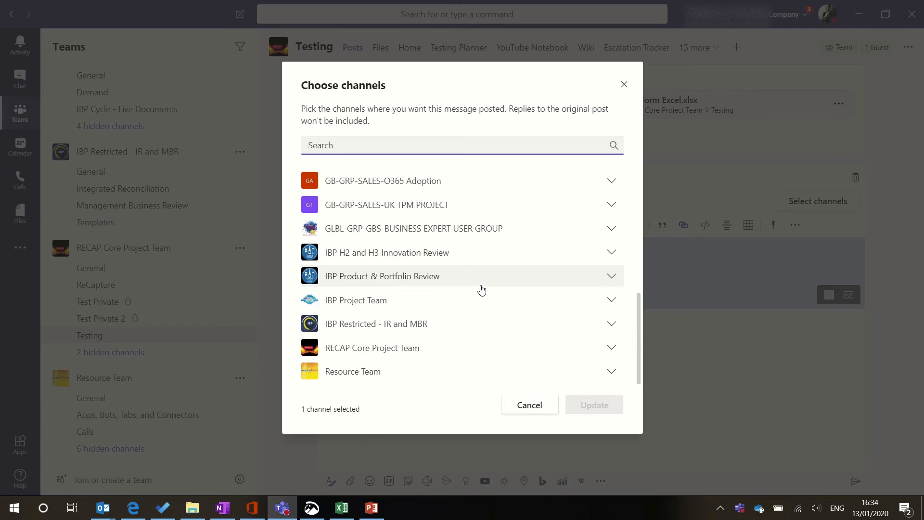
{"action": "left_click", "coordinate": [381, 347]}
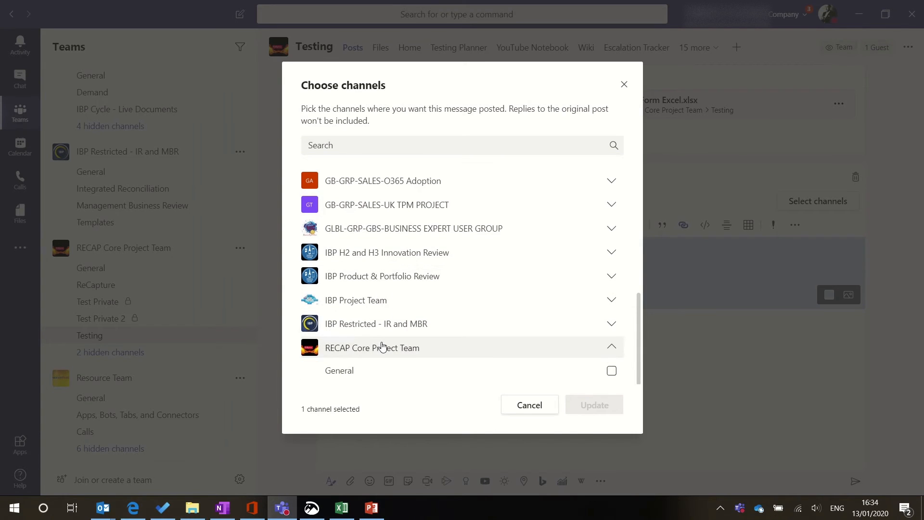
{"action": "scroll", "coordinate": [382, 346], "scroll_direction": "down", "scroll_amount": 3}
{"action": "left_click", "coordinate": [611, 273]}
{"action": "left_click", "coordinate": [593, 414]}
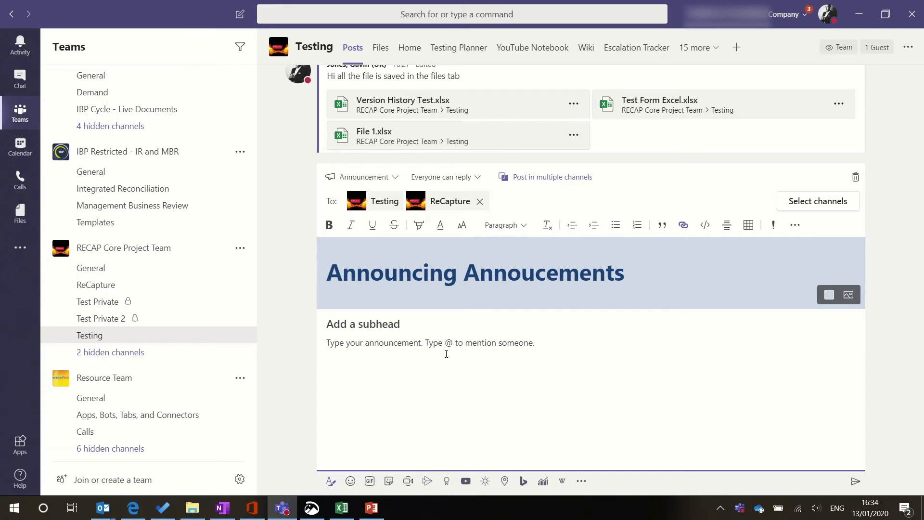
Mention the Testing and ReCapture channels in the announcement body and add the text "Hello".
{"action": "type", "text": "@"}
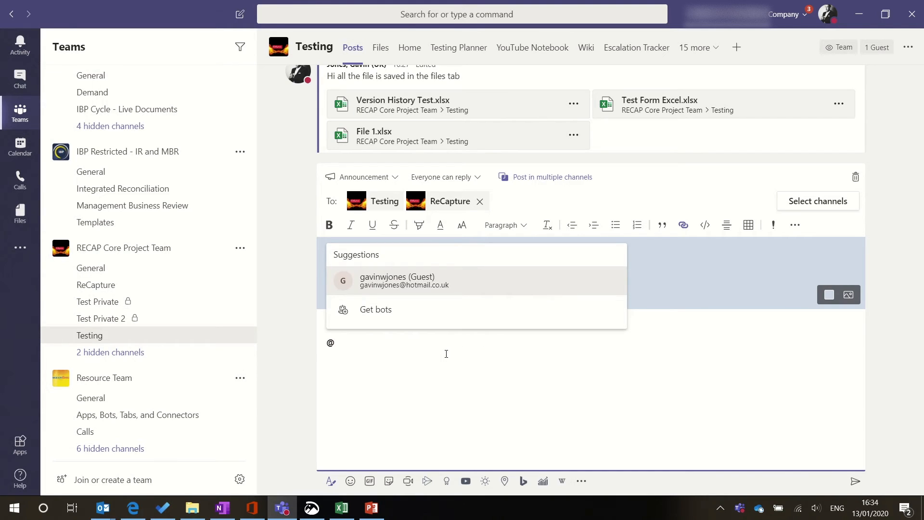
{"action": "type", "text": "channel"}
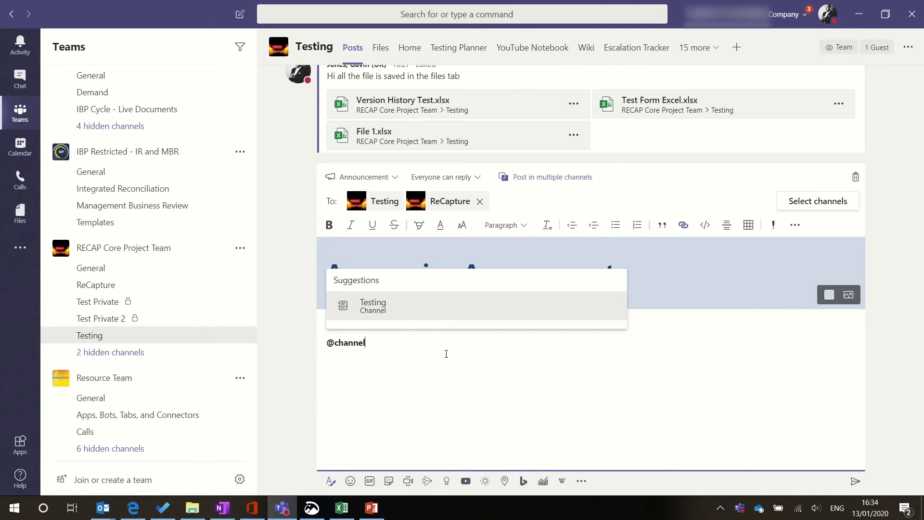
{"action": "key", "text": "Return"}
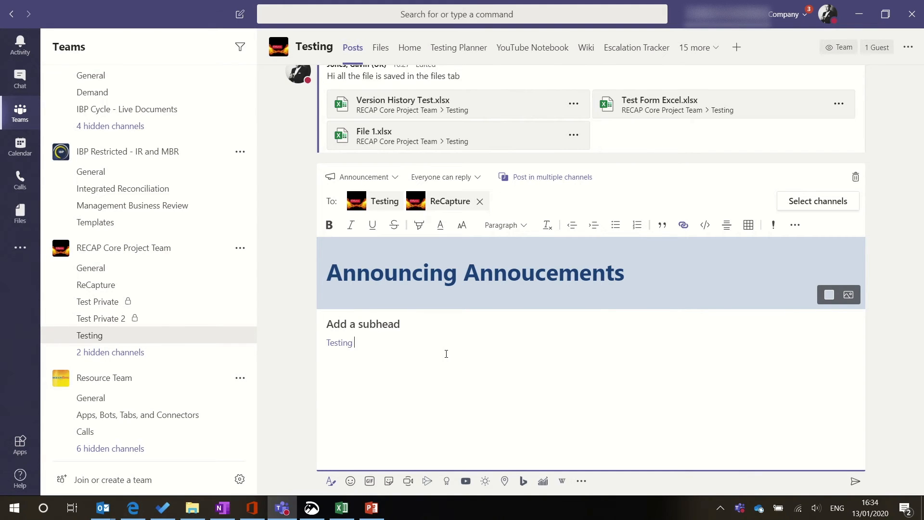
{"action": "type", "text": "@re"}
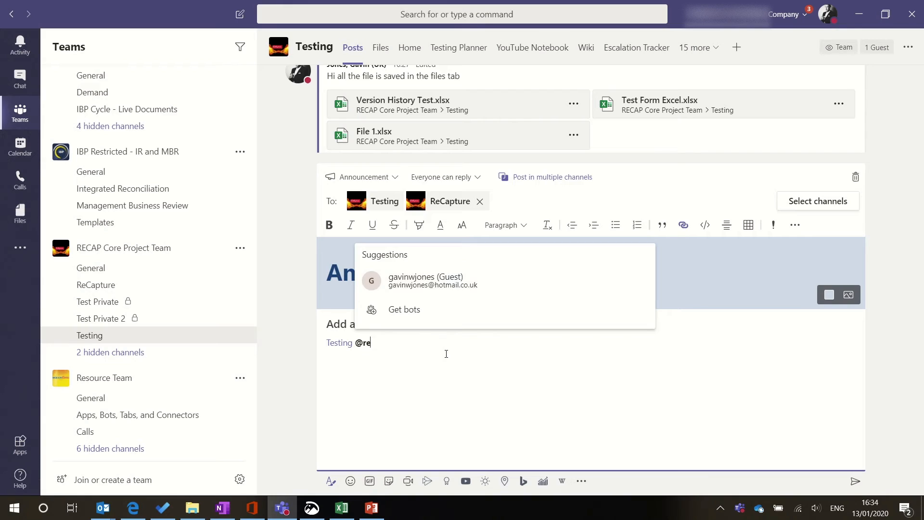
{"action": "type", "text": "cap"}
{"action": "key", "text": "Down"}
{"action": "key", "text": "Return"}
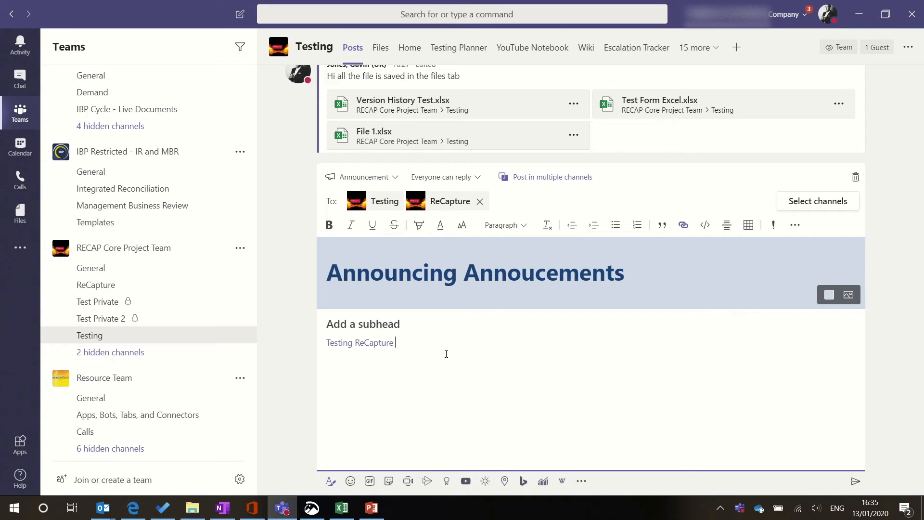
{"action": "type", "text": "Hello"}
Remove the ReCapture channel from the recipients and discard the draft announcement.
{"action": "left_click", "coordinate": [480, 202]}
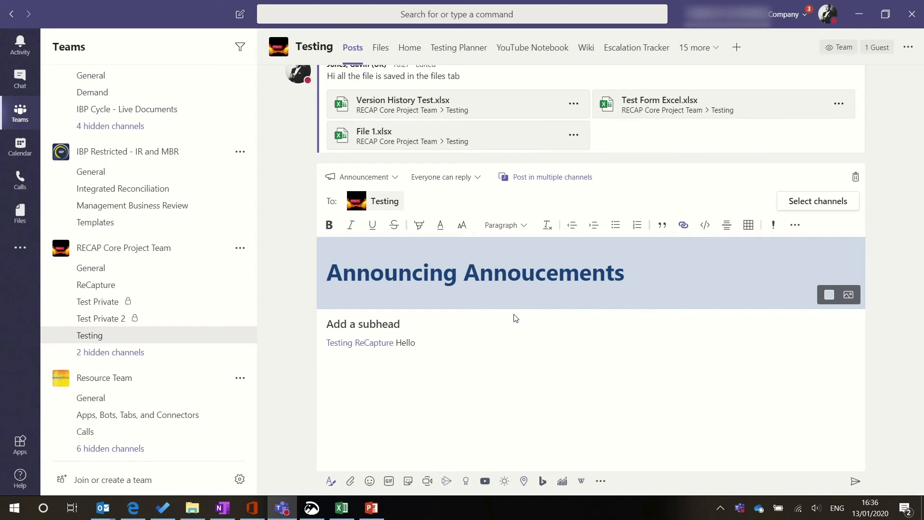
{"action": "left_click", "coordinate": [855, 177]}
{"action": "left_click", "coordinate": [597, 264]}
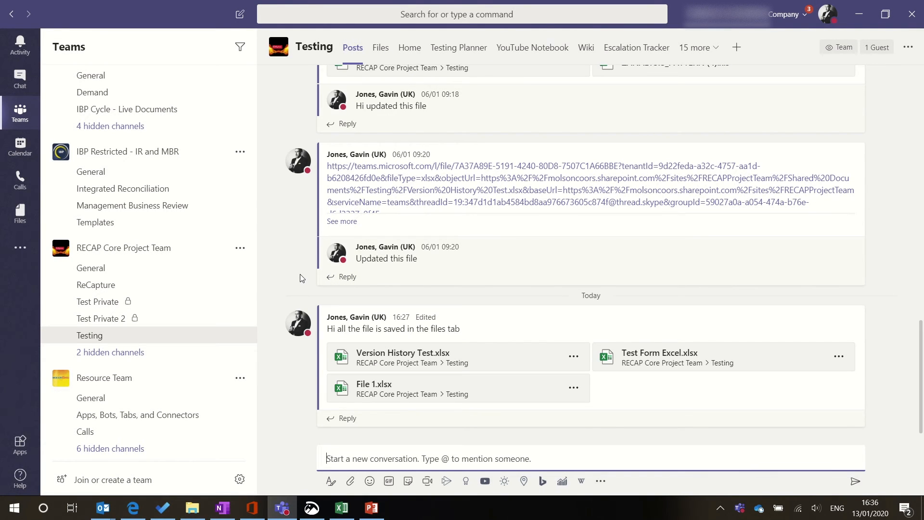
Open the Testing channel's files in SharePoint and browse by way of Folder 1 to the root Documents library.
{"action": "left_click", "coordinate": [383, 44]}
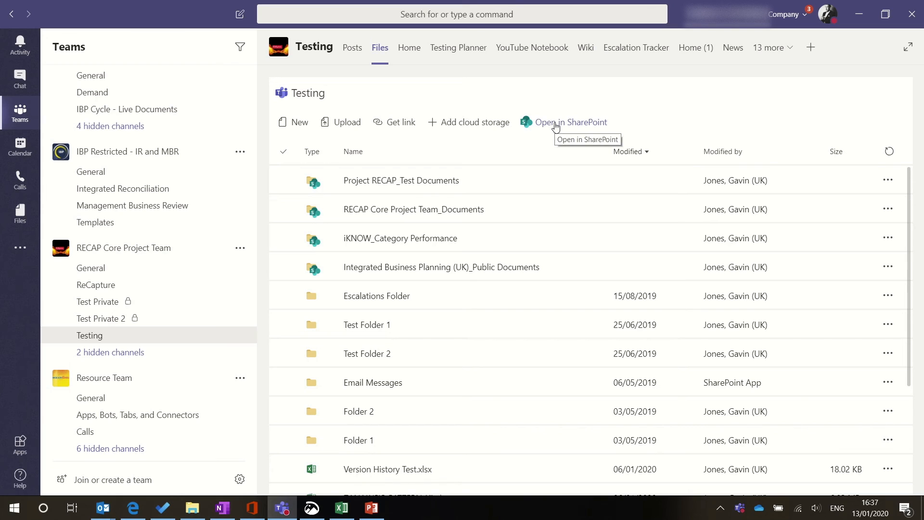
{"action": "left_click", "coordinate": [556, 125]}
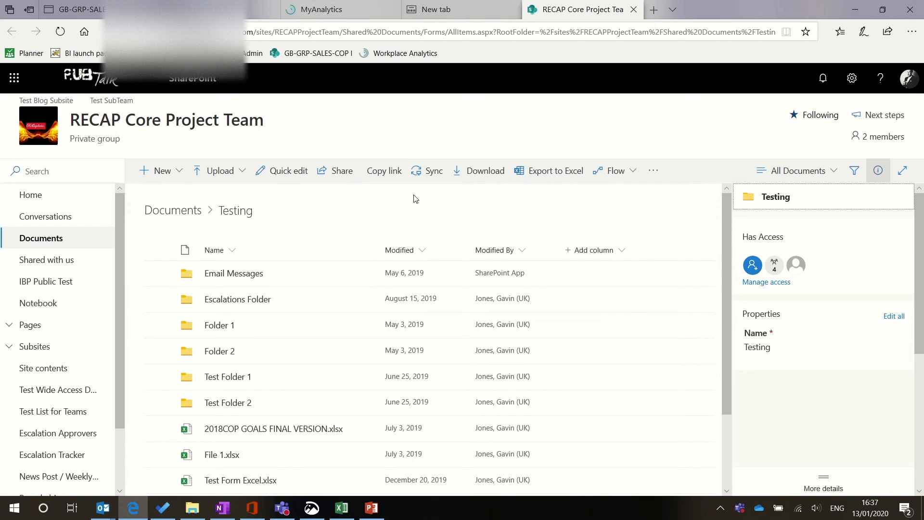
{"action": "left_click", "coordinate": [218, 331]}
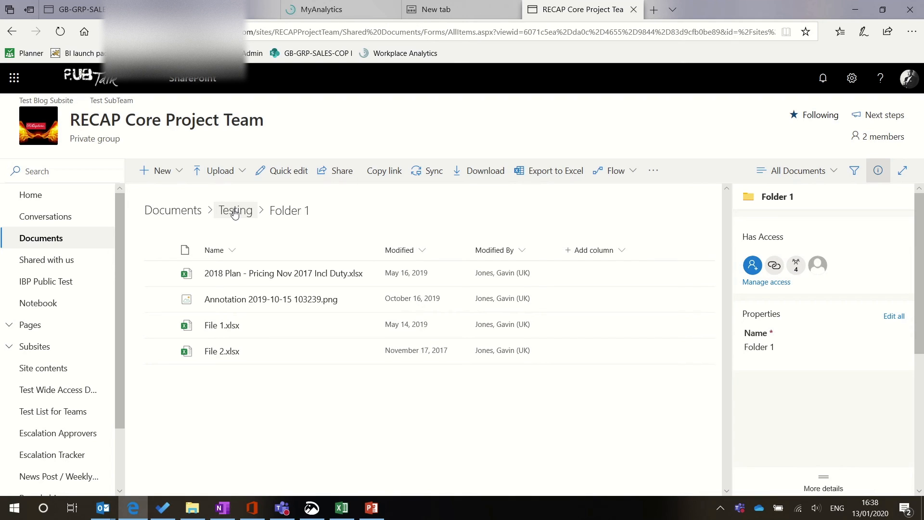
{"action": "left_click", "coordinate": [182, 214]}
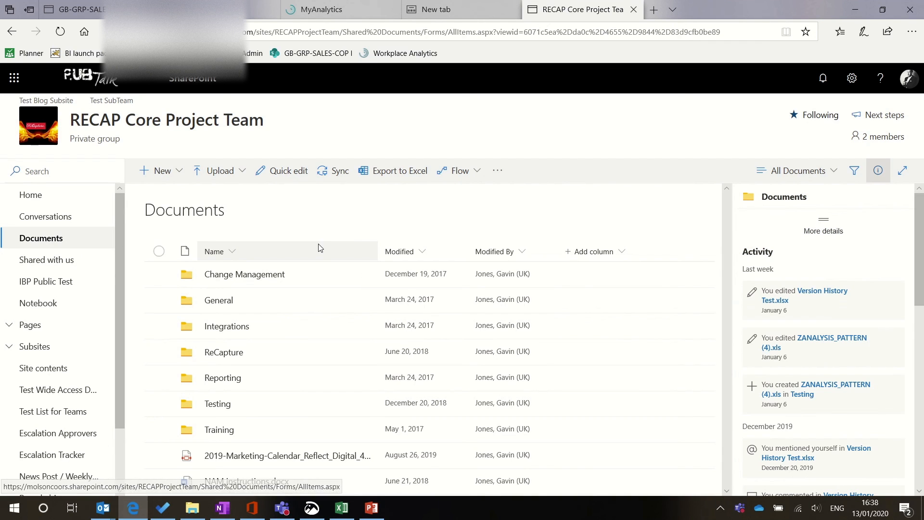
Sync the team's Documents library to this computer, allow Microsoft OneDrive to open, and dismiss the sync dialog.
{"action": "left_click", "coordinate": [337, 171]}
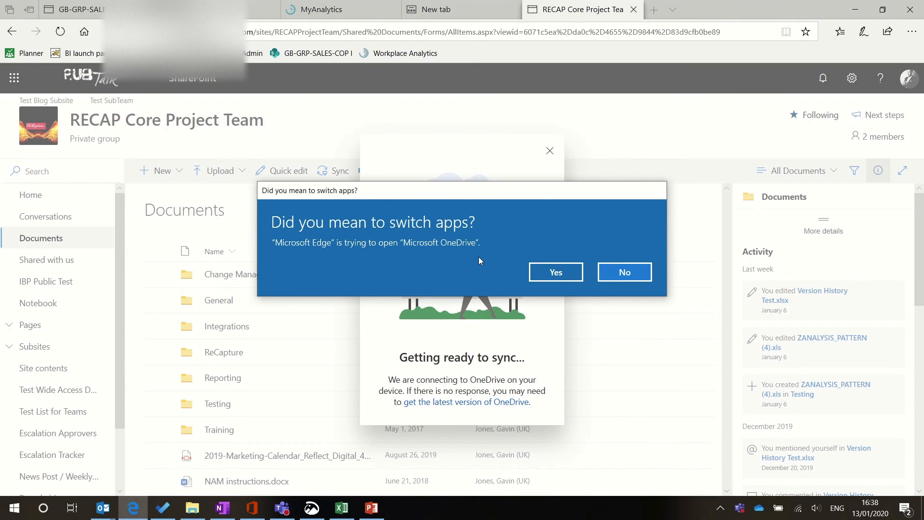
{"action": "left_click", "coordinate": [549, 272]}
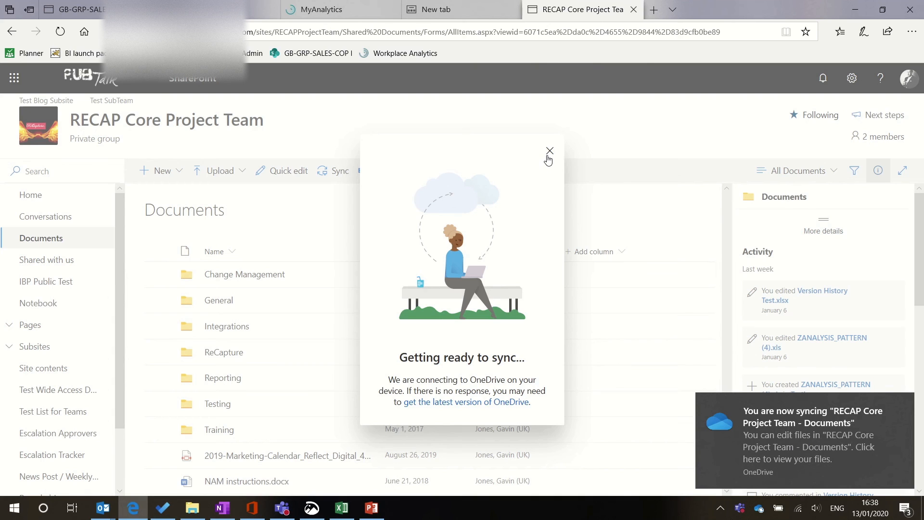
{"action": "left_click", "coordinate": [549, 152]}
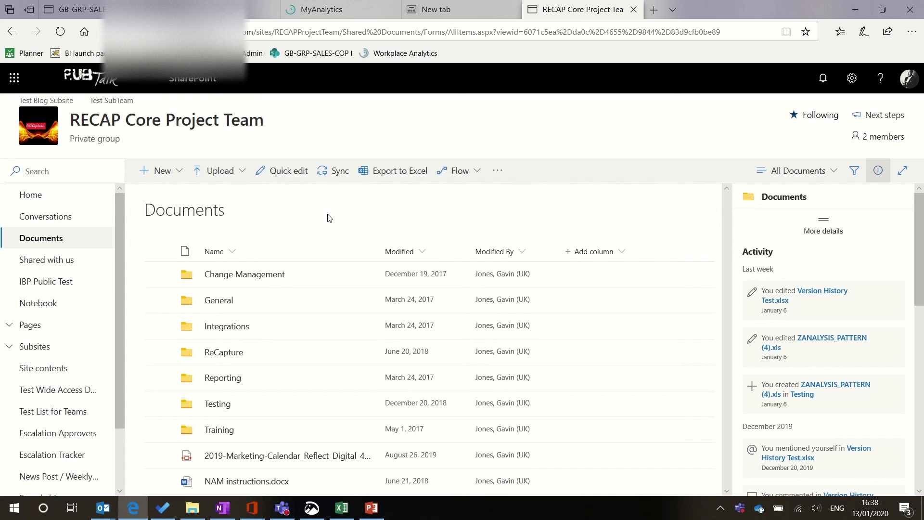
Switch to File Explorer and open the Testing folder inside the synced "RECAP Core Project Team - Documents" library.
{"action": "left_click", "coordinate": [192, 508]}
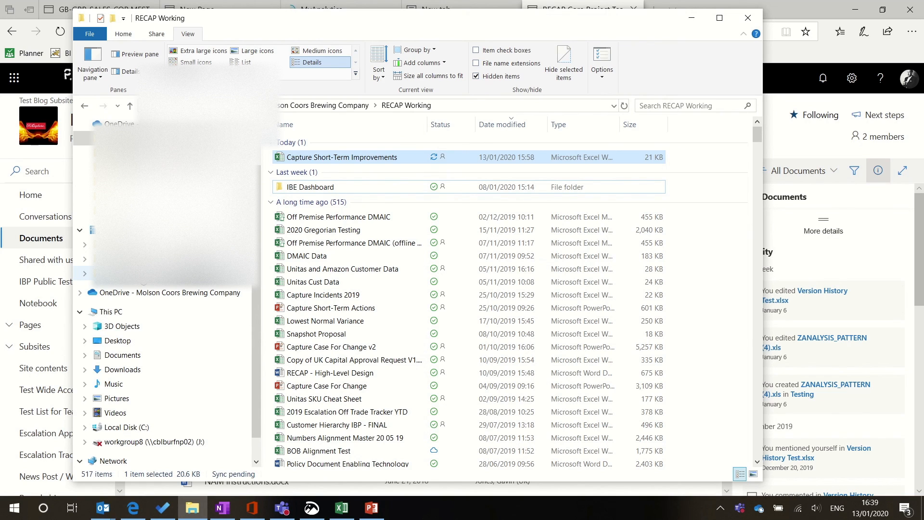
{"action": "left_click", "coordinate": [141, 274]}
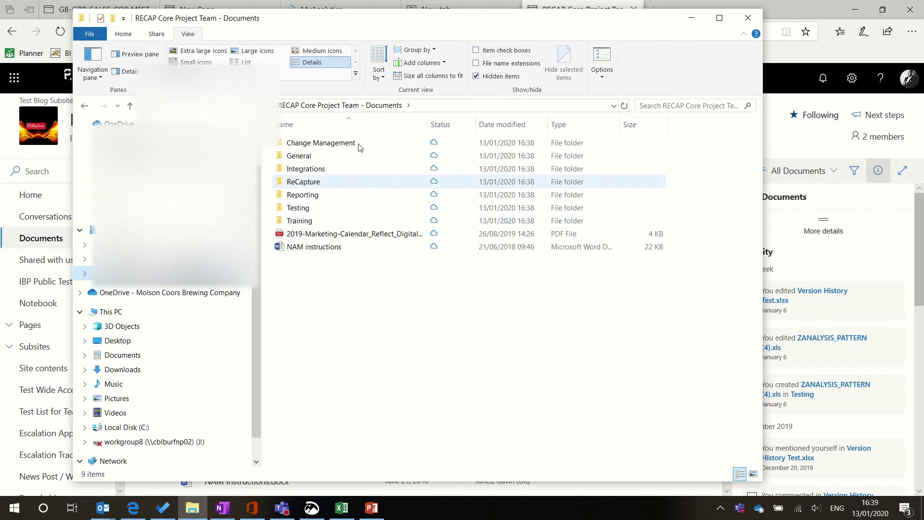
{"action": "double_click", "coordinate": [310, 210]}
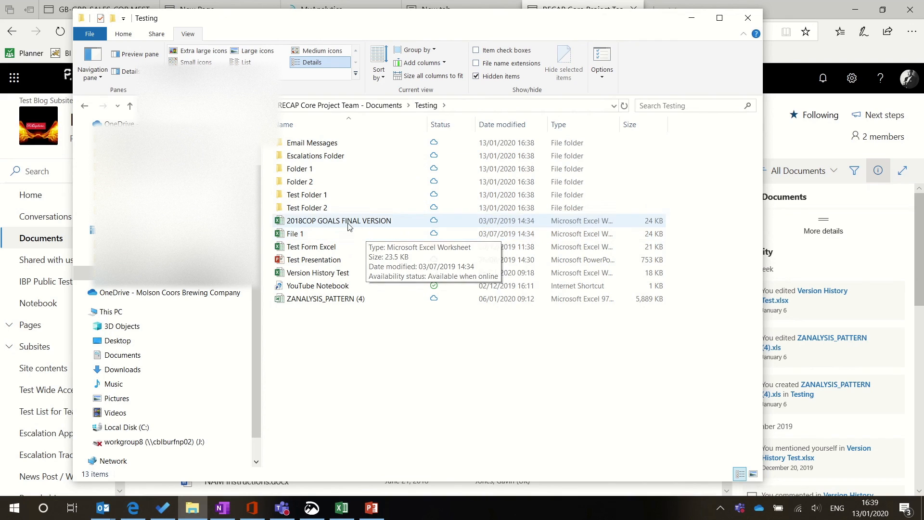
Look at the offline options for File 1, and open File 1 and Version History Test from the synced folder.
{"action": "right_click", "coordinate": [337, 236]}
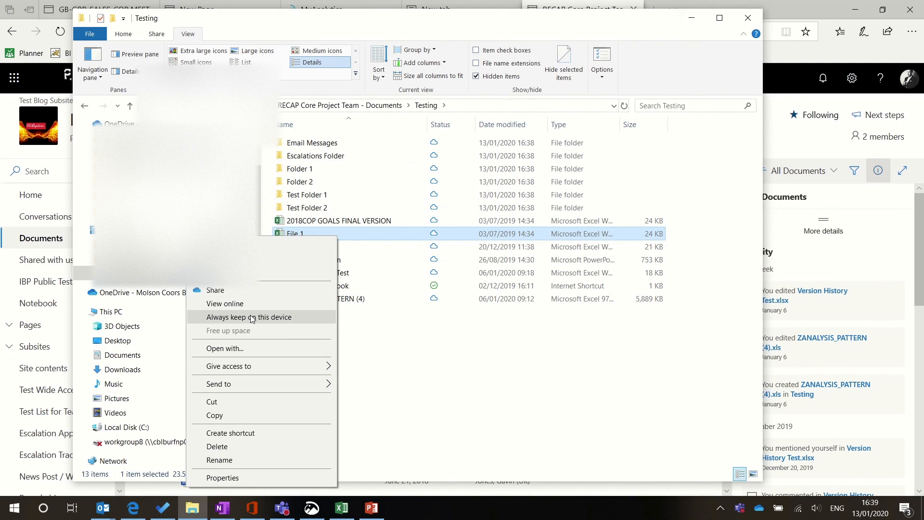
{"action": "left_click", "coordinate": [404, 438]}
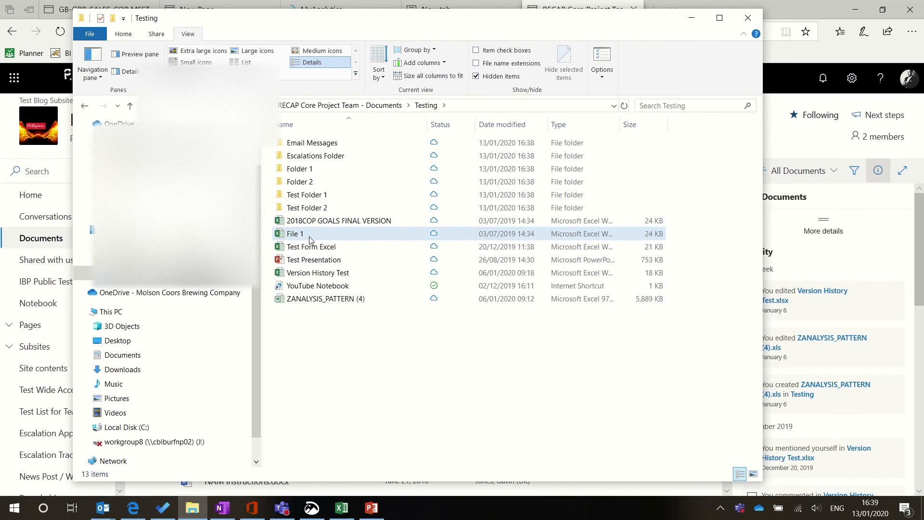
{"action": "left_click", "coordinate": [315, 235]}
{"action": "double_click", "coordinate": [371, 273]}
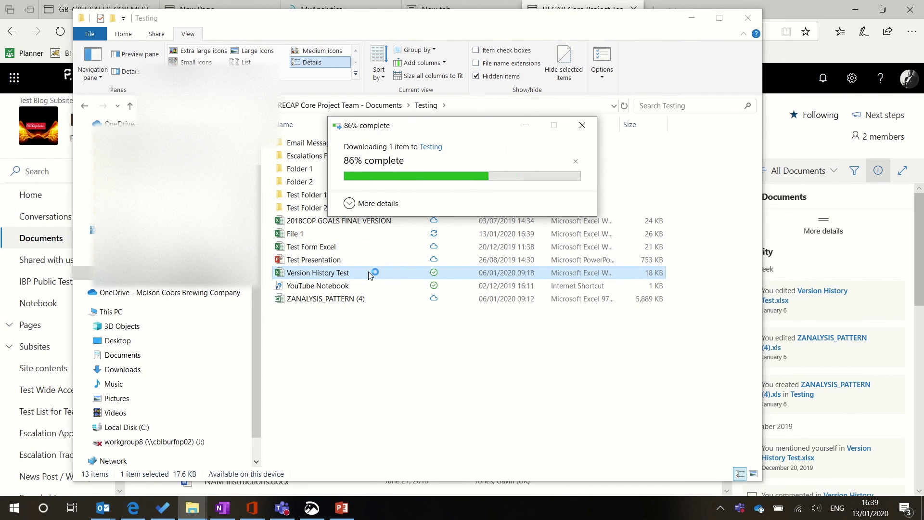